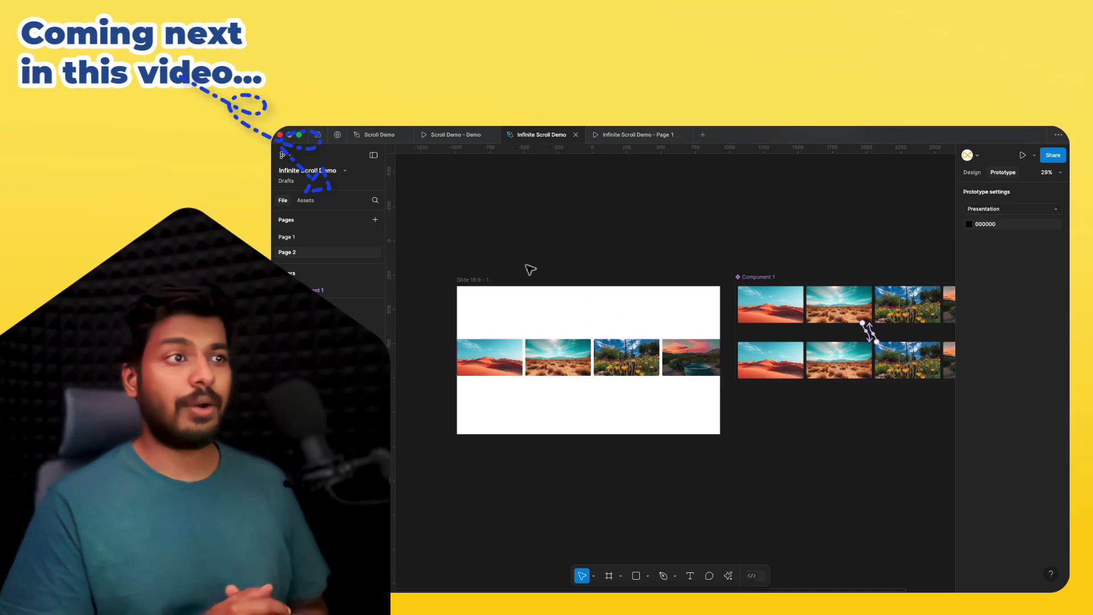
Play the prototype of the "Infinite Auto Scrolling" slide on Page 1, and exit the presentation.
click(1023, 155)
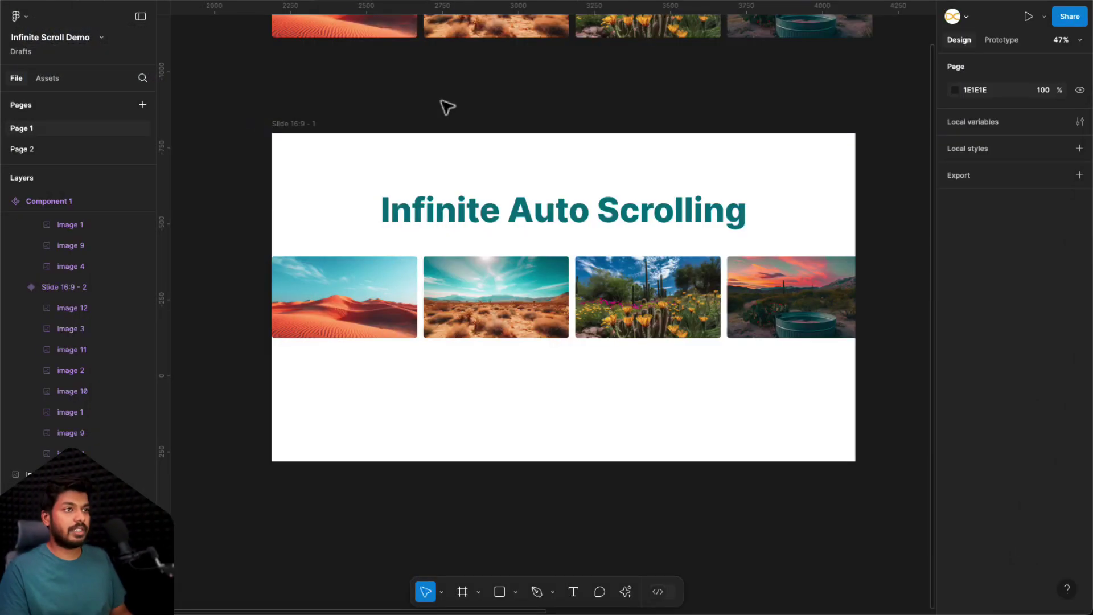
click(308, 123)
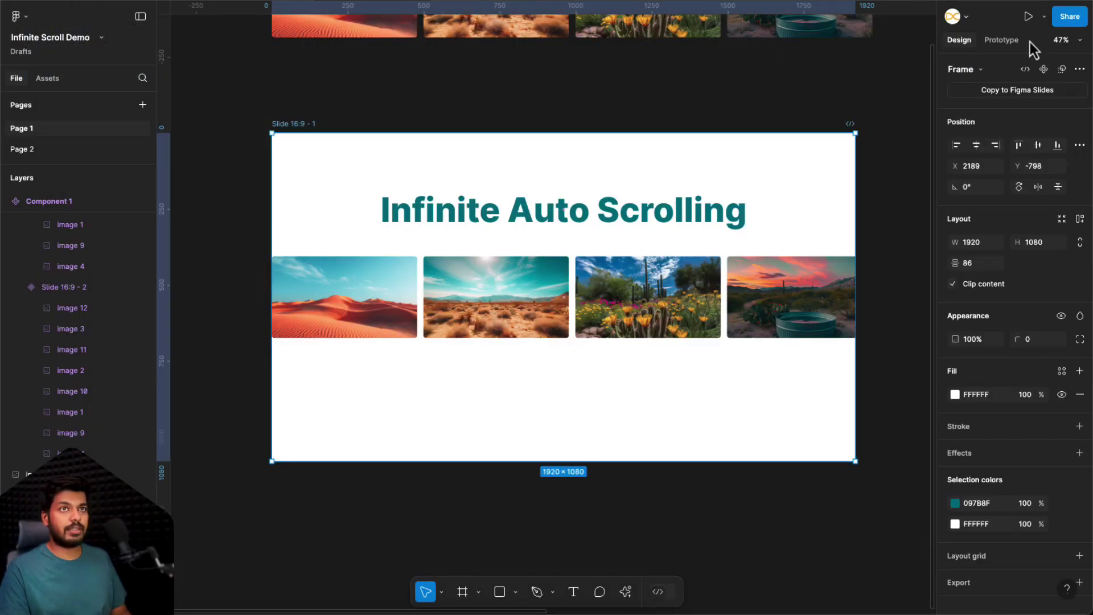
click(1028, 18)
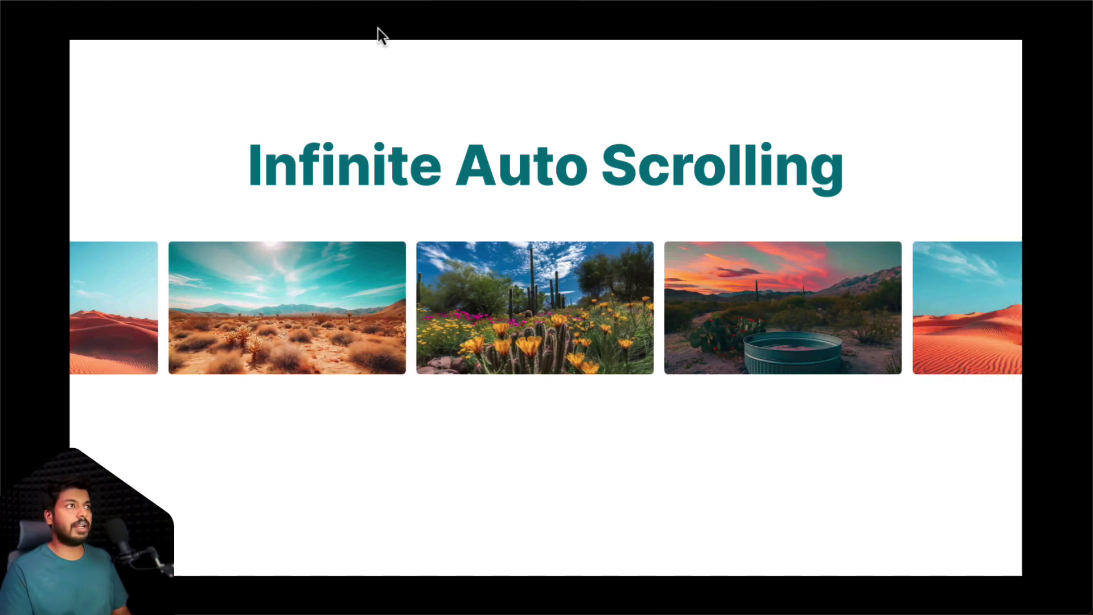
key(Escape)
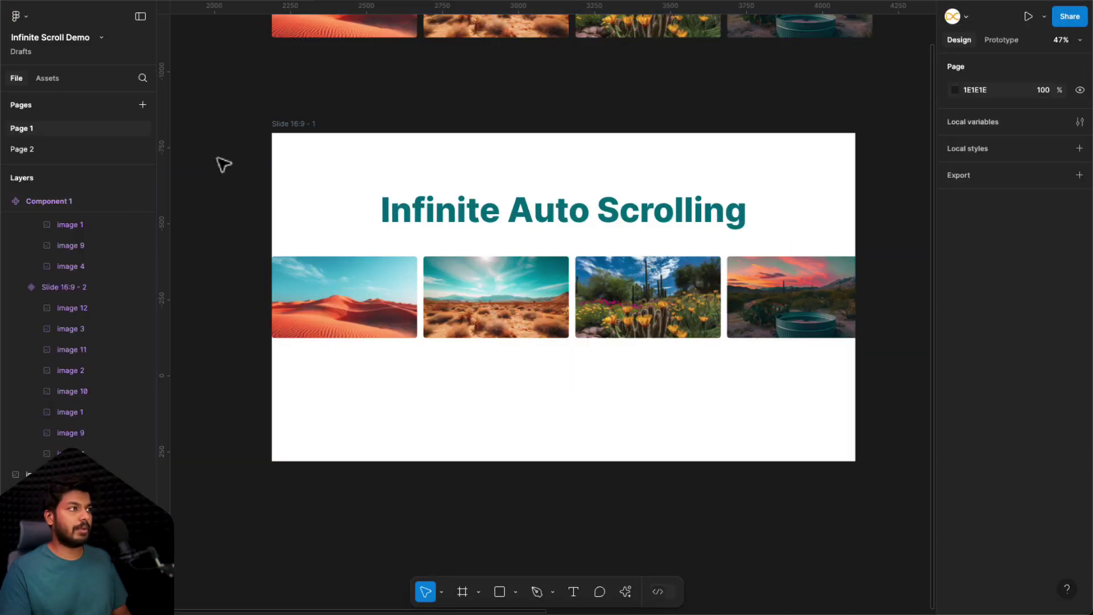
Open Page 2 and look over its row of four desert images.
click(49, 149)
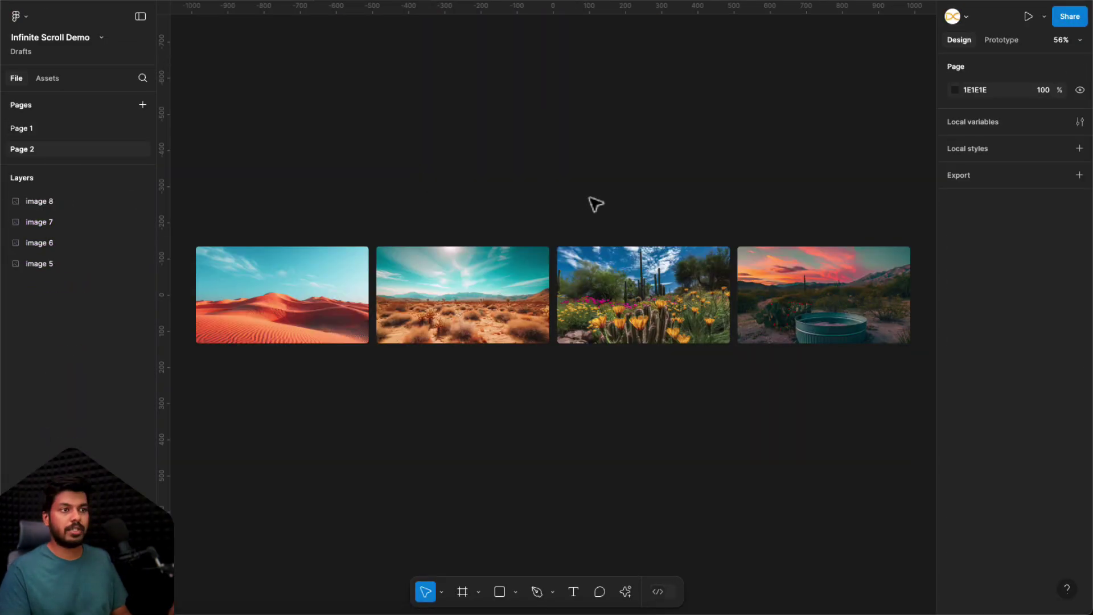
drag(308, 216, 805, 393)
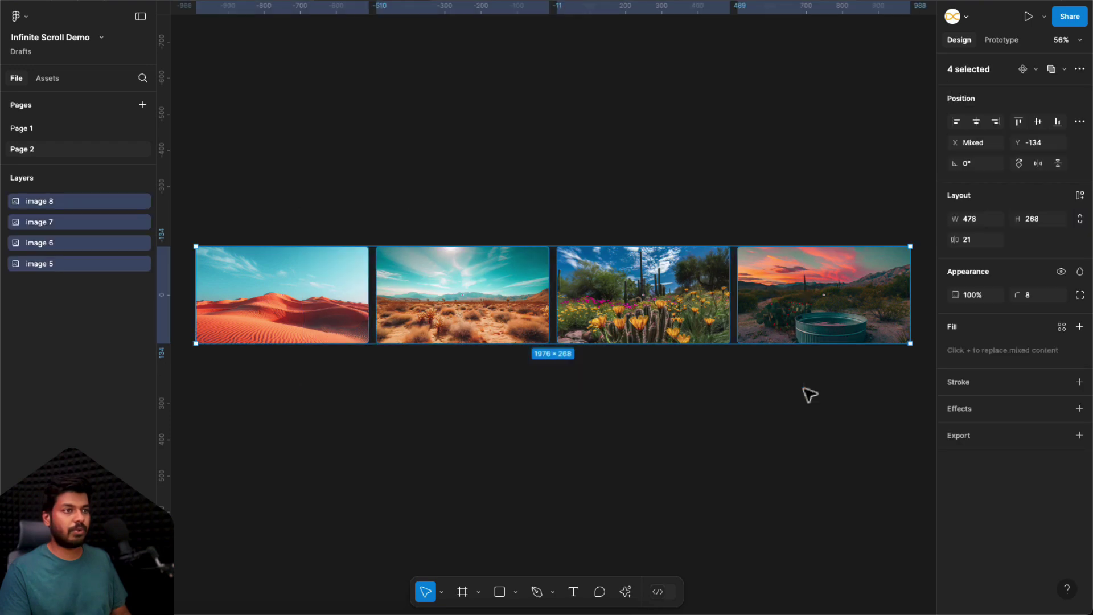
click(809, 395)
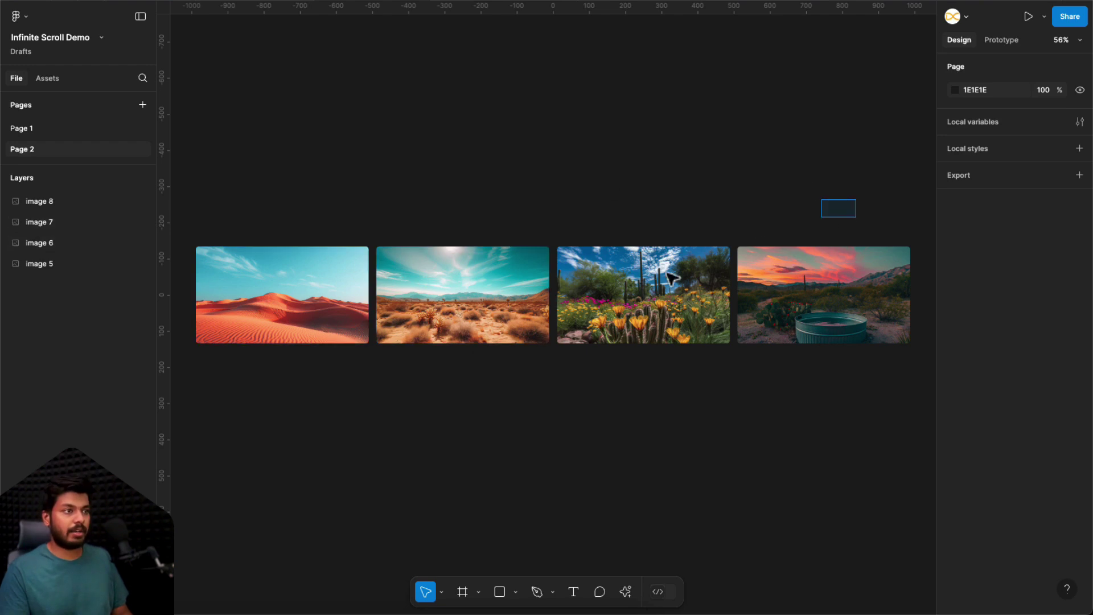
key(ctrl+a)
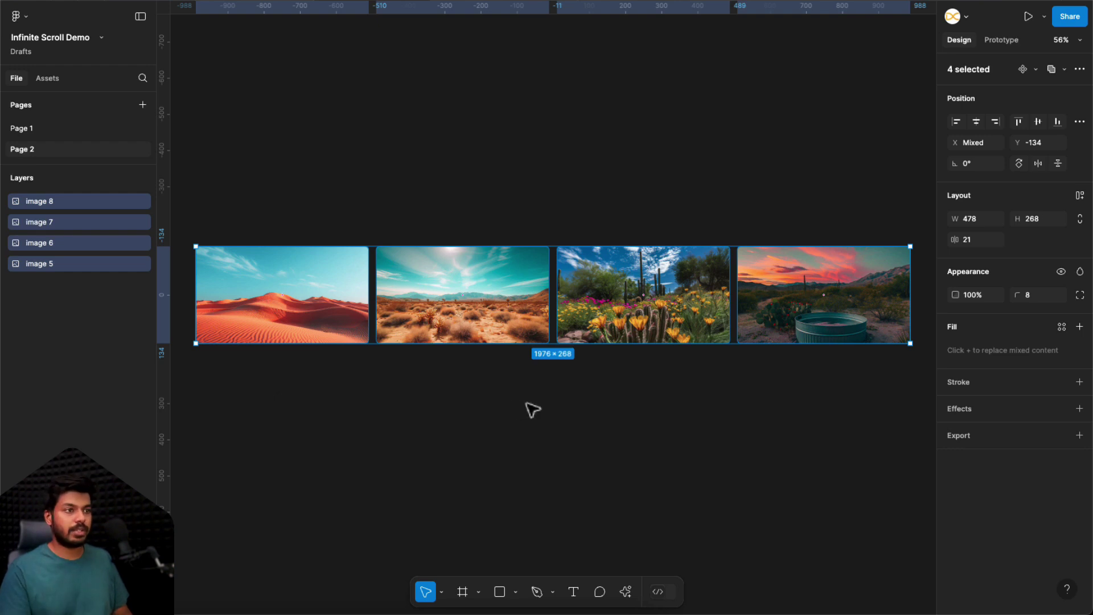
scroll(501, 290, down, 5)
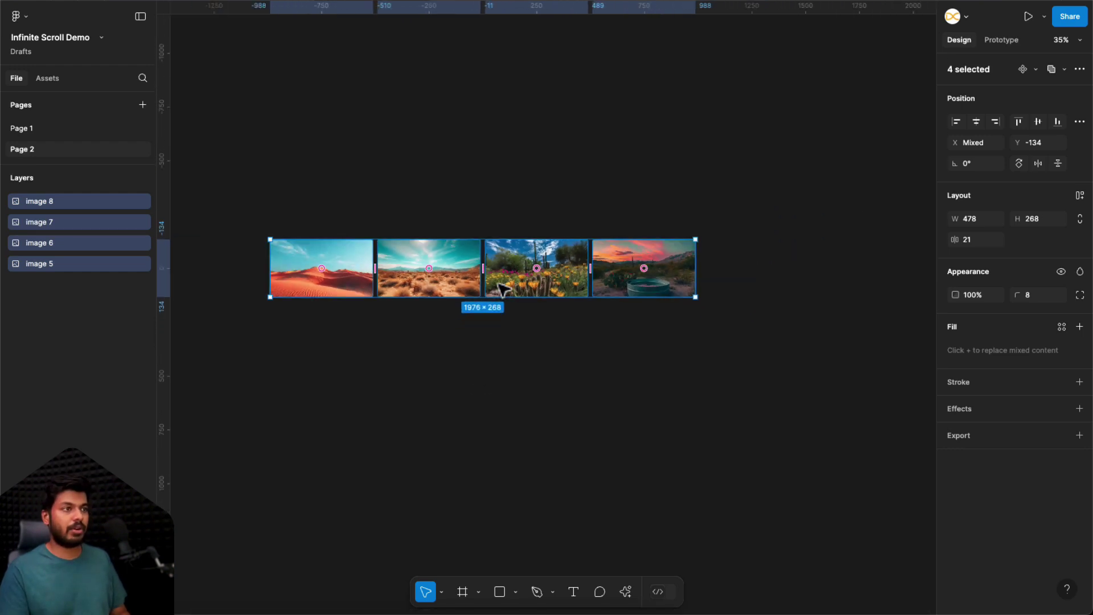
click(487, 350)
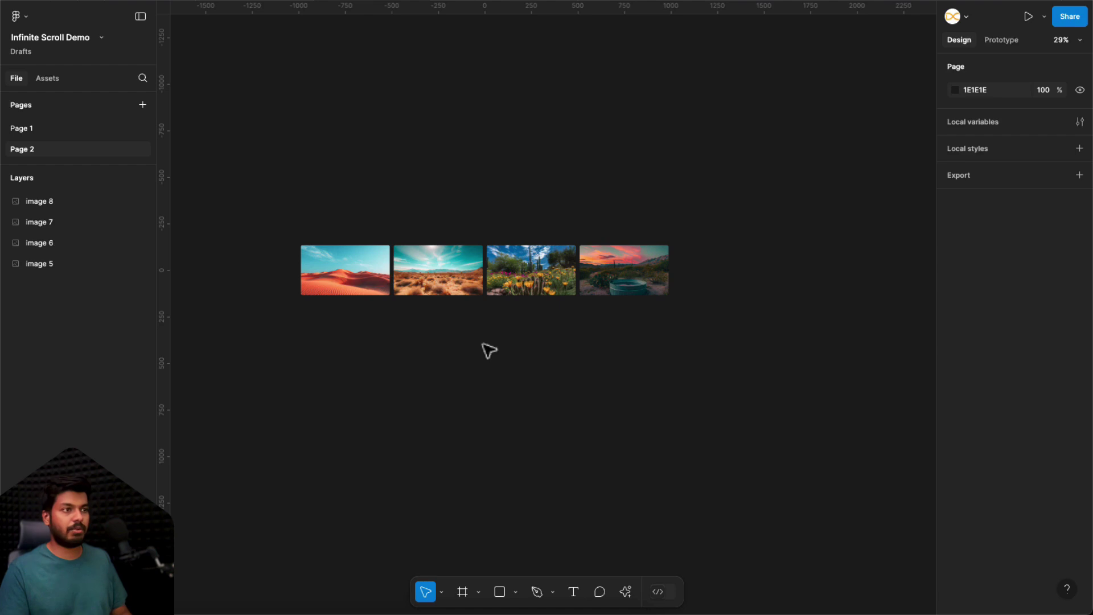
Add a Slide 16:9 frame (1920 × 1080) and place it below the image row, aligned with the row's left edge.
key(f)
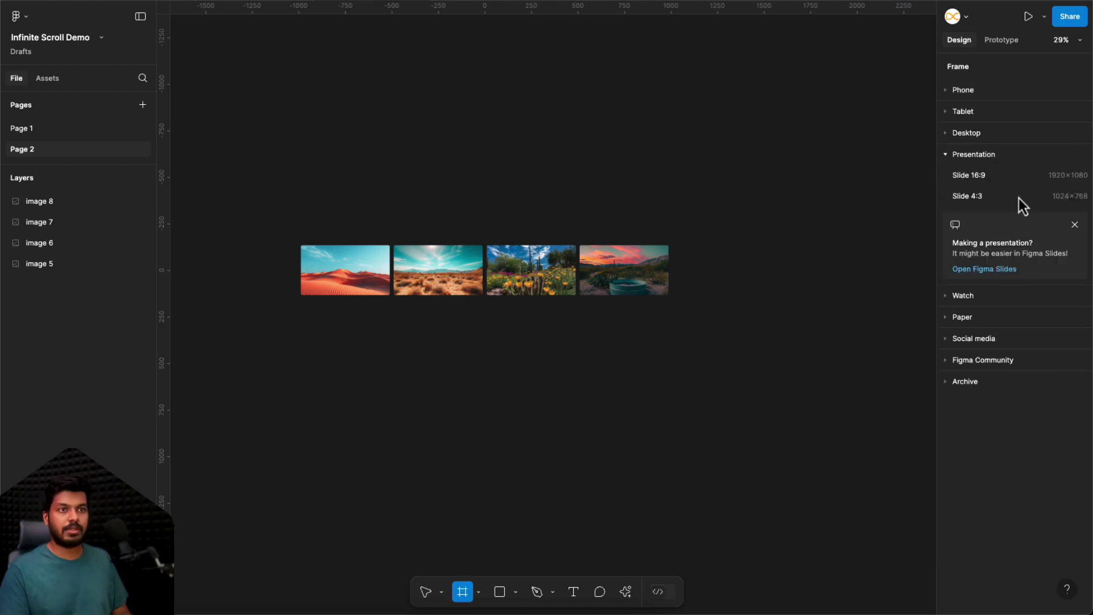
click(985, 178)
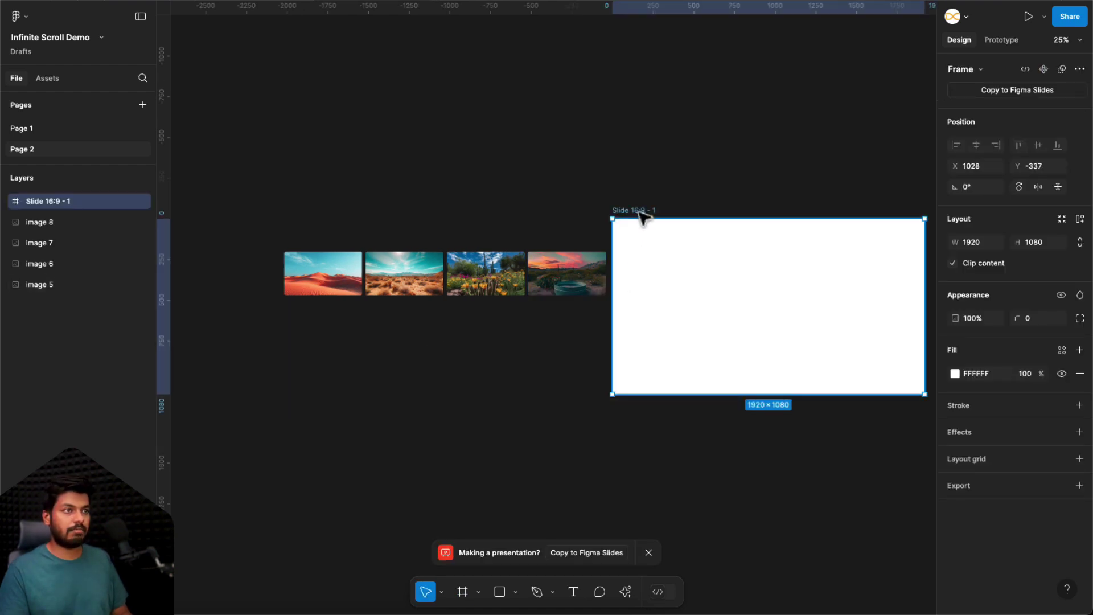
drag(642, 214, 310, 328)
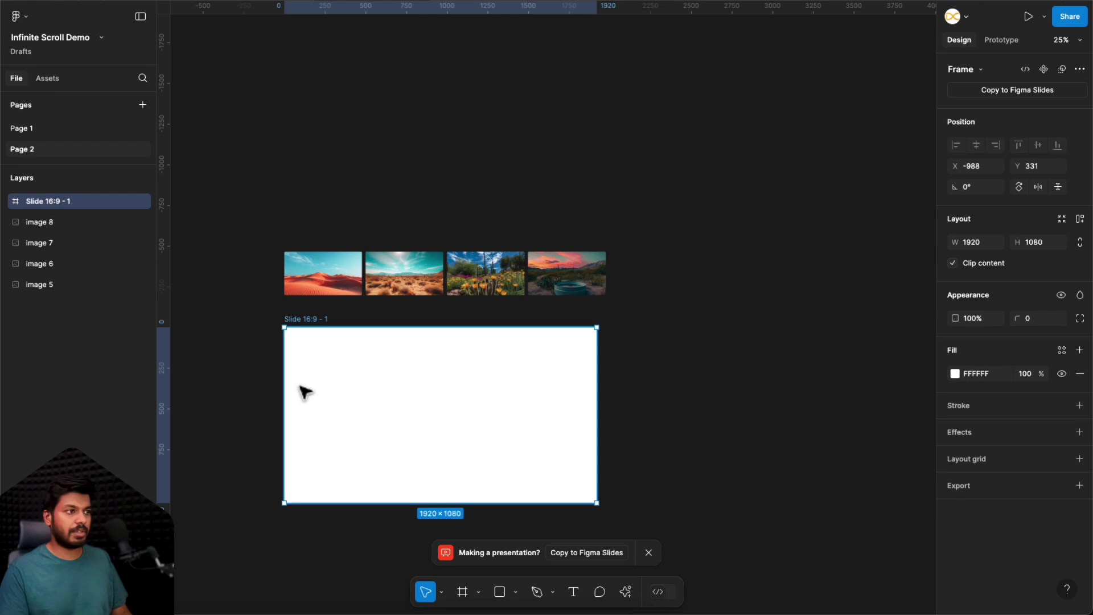
scroll(327, 366, down, 2)
scroll(361, 342, up, 3)
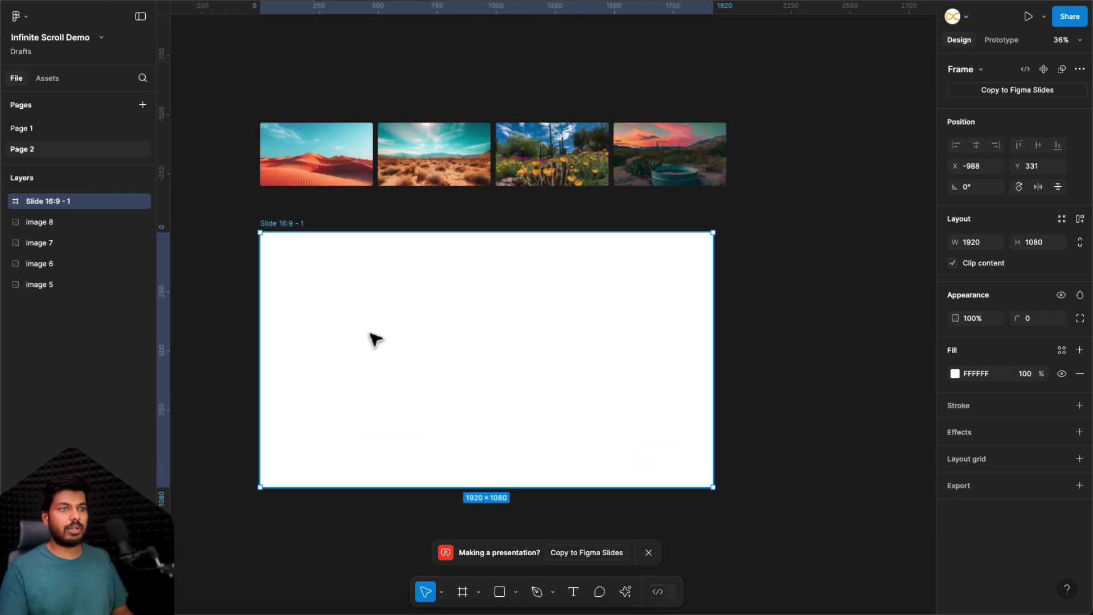
click(330, 229)
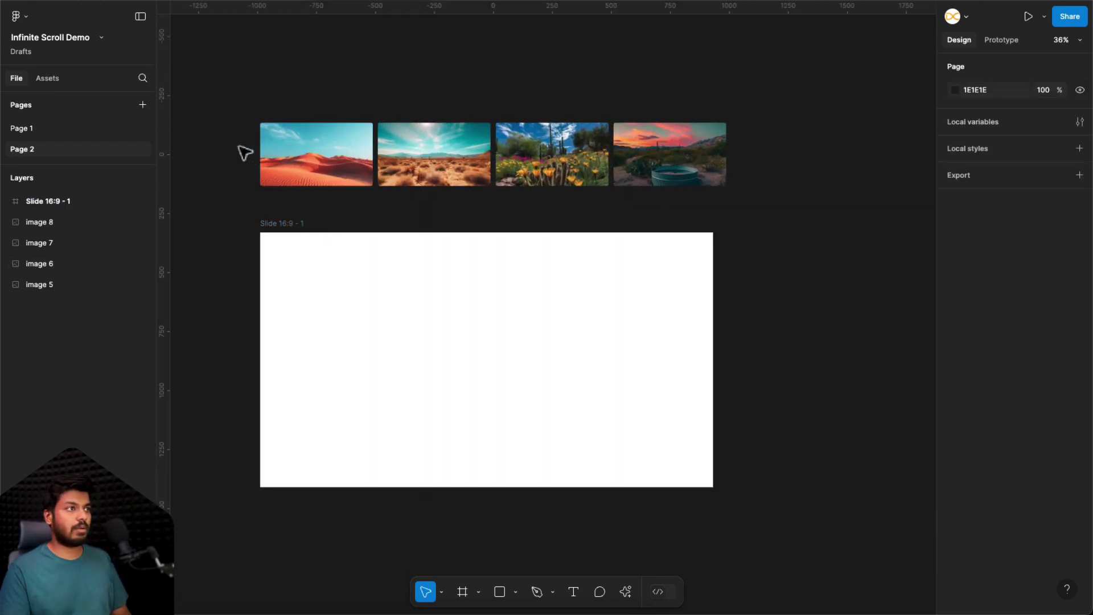
Move the four images to the right of the slide frame, level with its upper edge at Y 331.
drag(244, 153, 671, 161)
scroll(672, 164, right, 3)
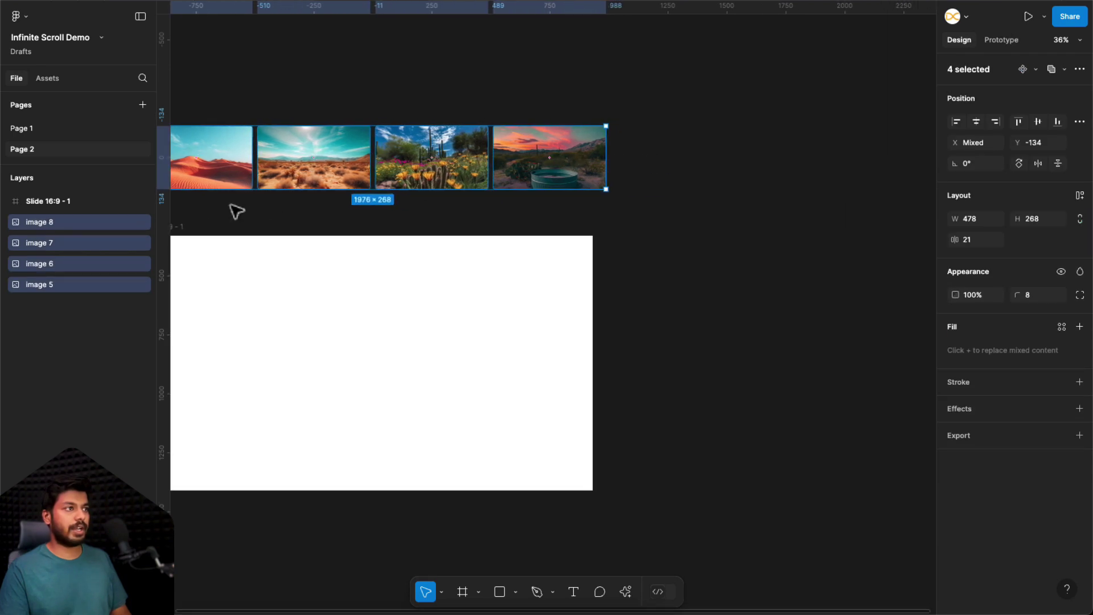
drag(212, 184, 699, 293)
scroll(696, 290, right, 2)
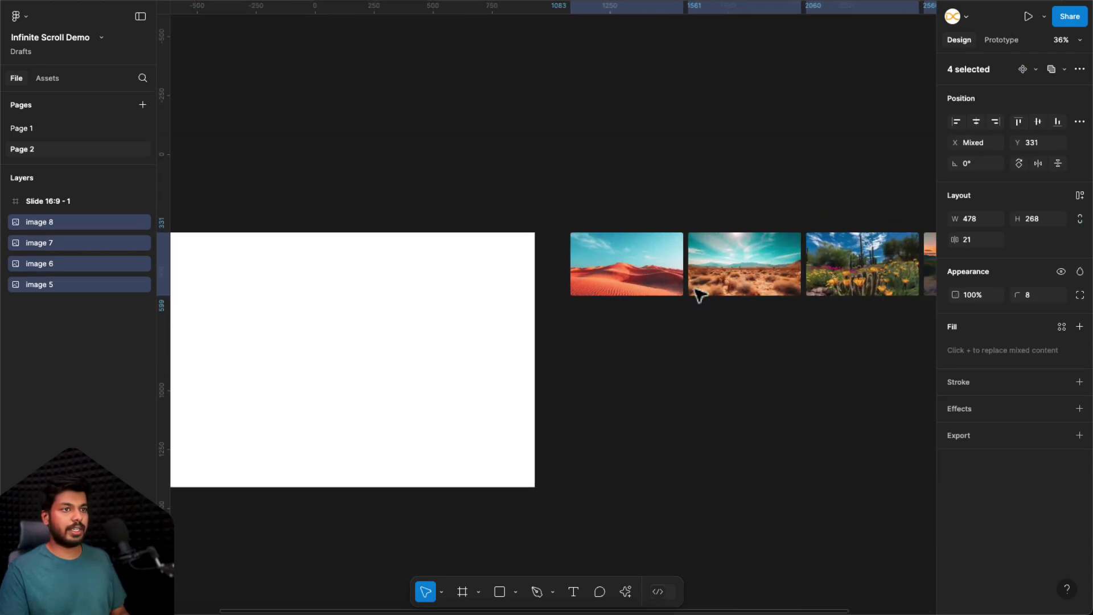
scroll(698, 293, right, 3)
scroll(512, 279, right, 2)
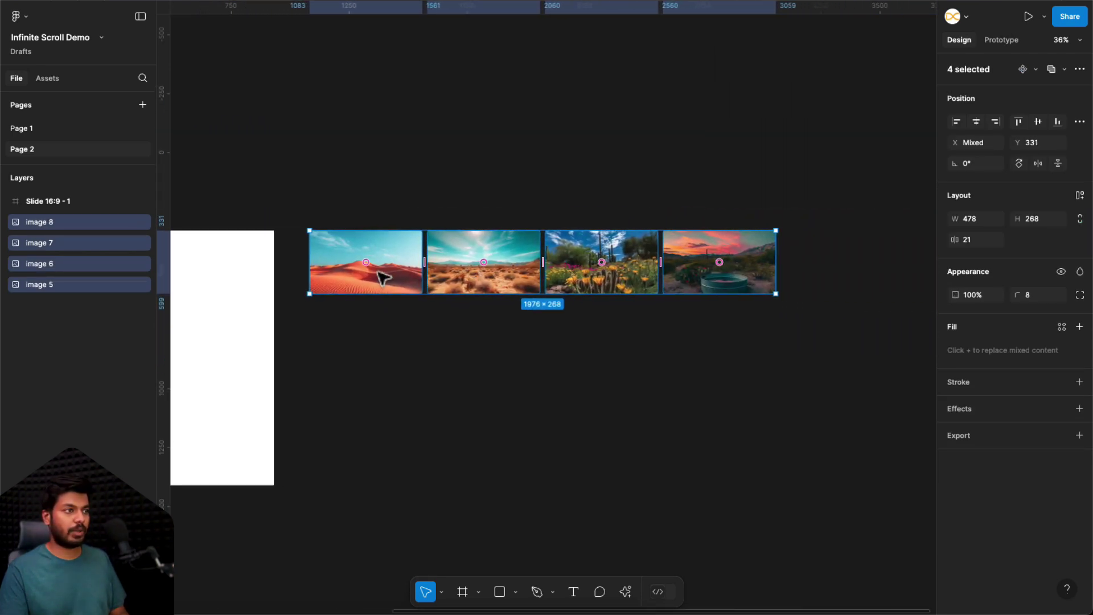
Duplicate the four images and place the copies at the end of the row, keeping the 21 px spacing.
drag(379, 279, 852, 277)
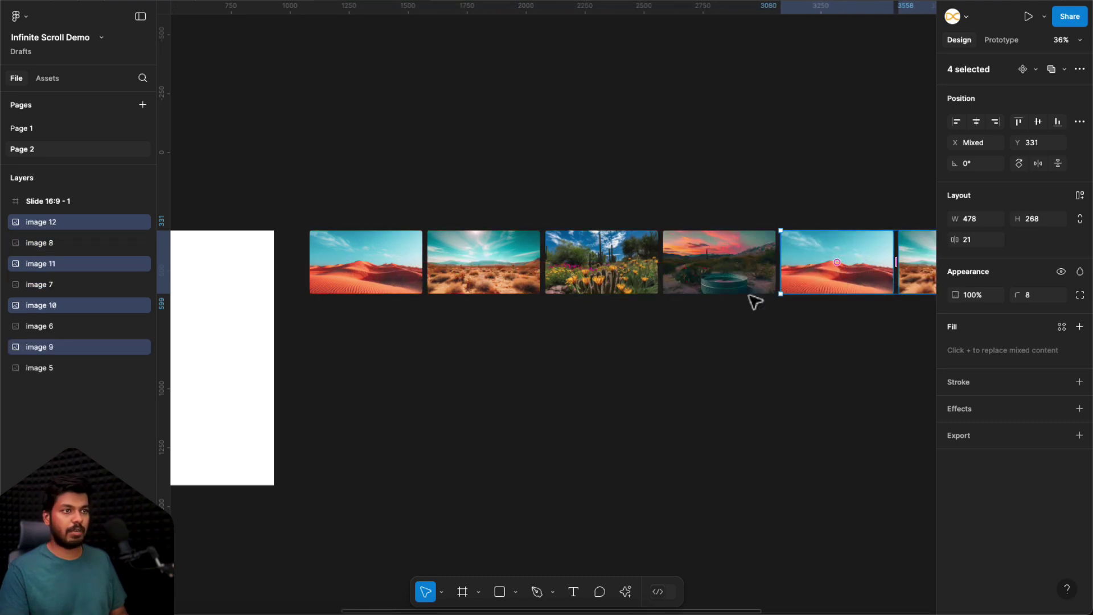
scroll(701, 317, down, 4)
click(690, 335)
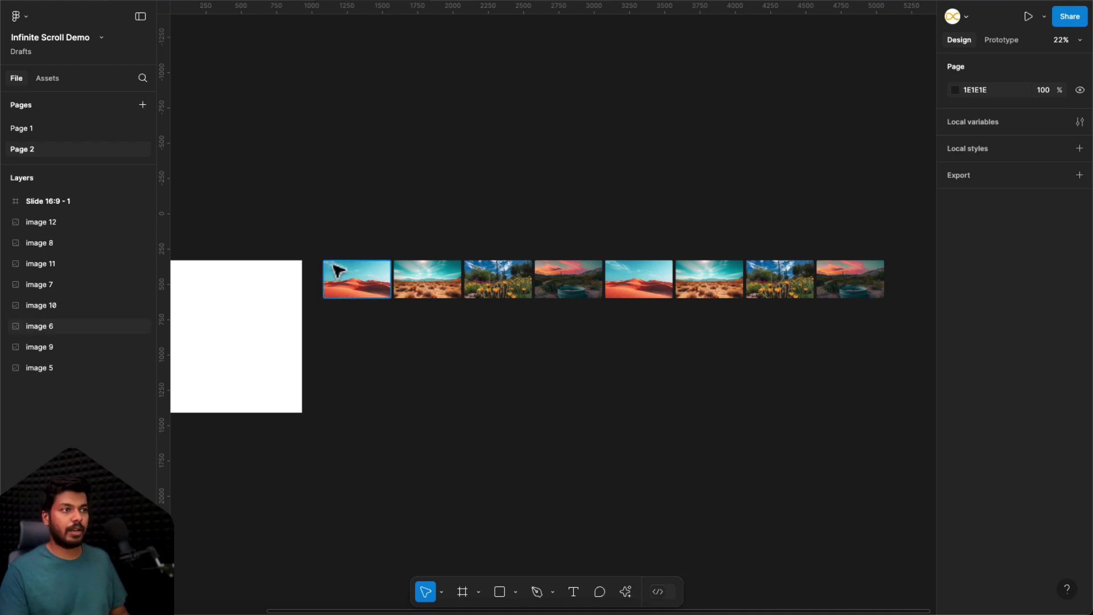
Duplicate the blank 16:9 slide and place the copy under the eight-image row, aligned with its left edge.
scroll(356, 239, left, 5)
drag(229, 235, 515, 288)
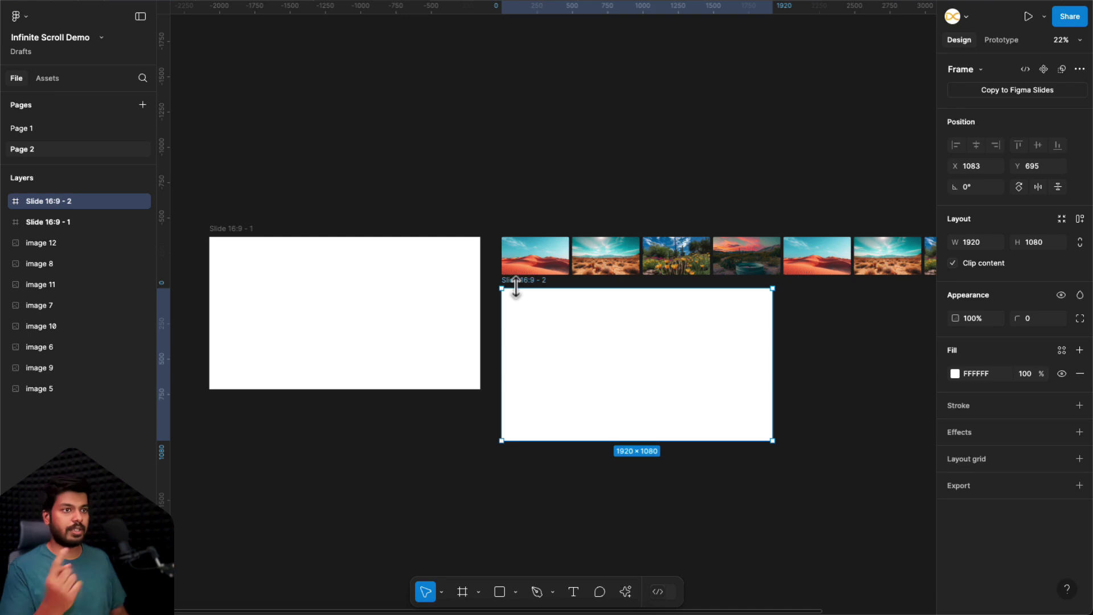
scroll(516, 288, right, 2)
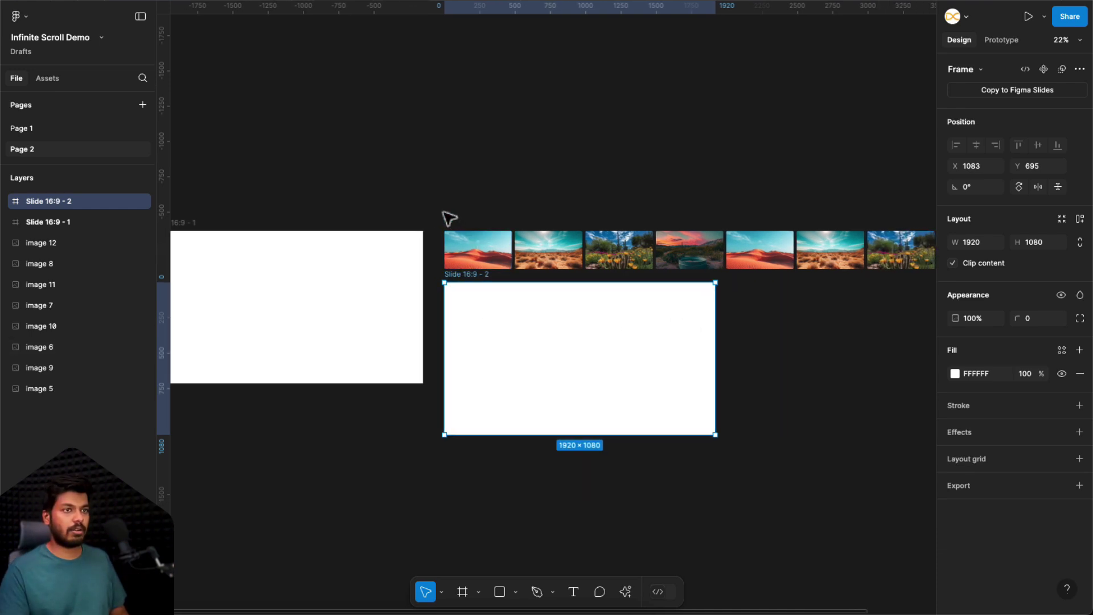
Cut all eight images, paste them into Slide 16:9 - 2, and align the row with the frame's upper-left corner.
drag(446, 215, 826, 276)
key(ctrl+x)
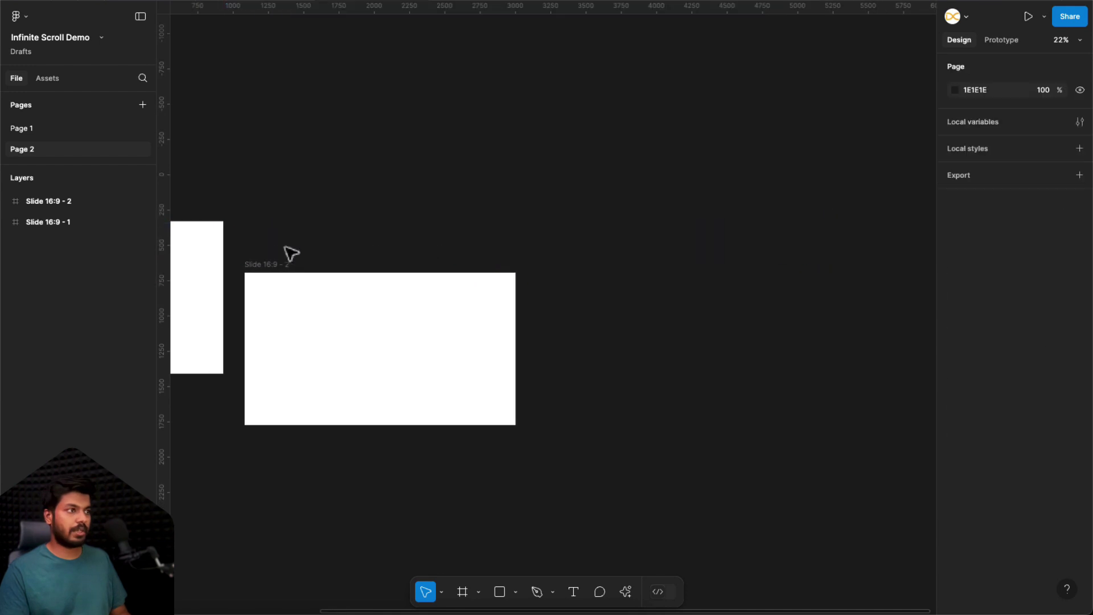
click(261, 265)
key(ctrl+v)
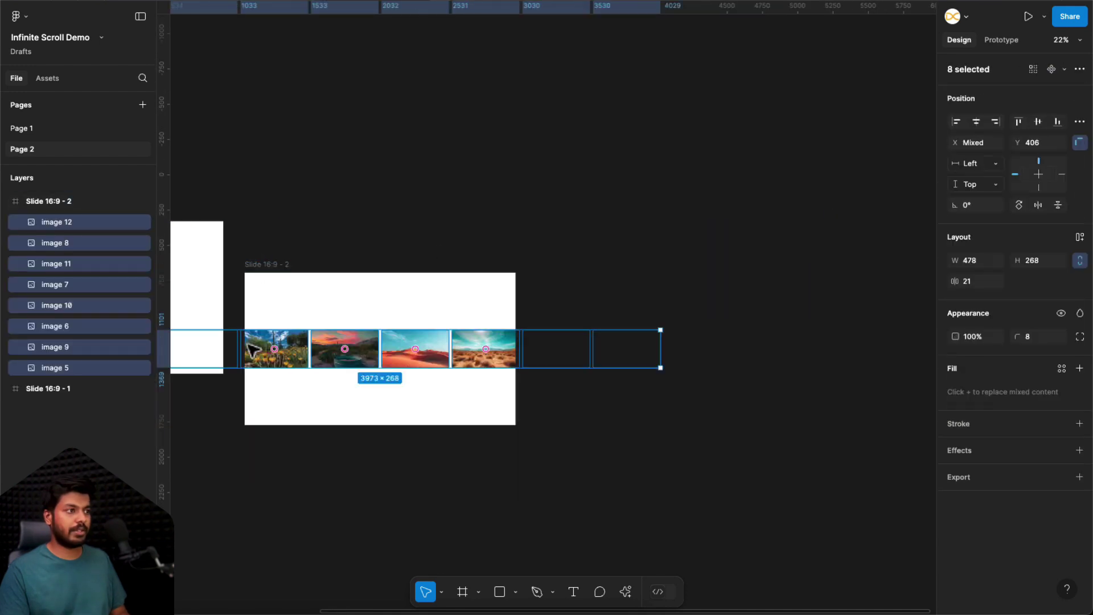
drag(253, 350, 399, 293)
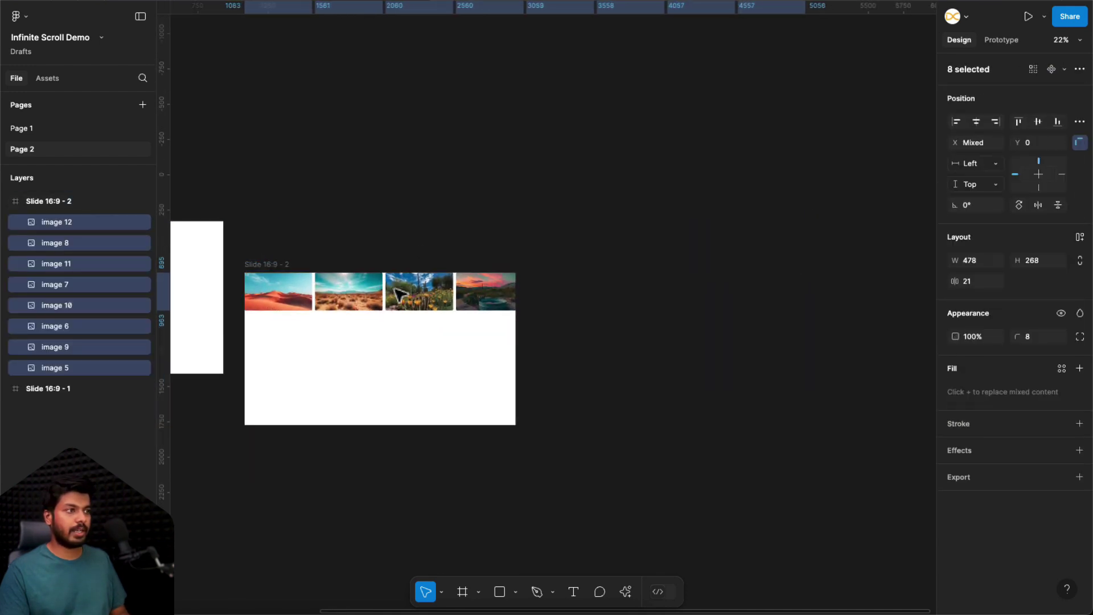
Reduce the height of Slide 16:9 - 2 to 268 to fit the images and move it to X 1062, Y 331.
key(shift+a)
drag(325, 409, 341, 300)
scroll(342, 300, up, 5)
scroll(342, 296, left, 2)
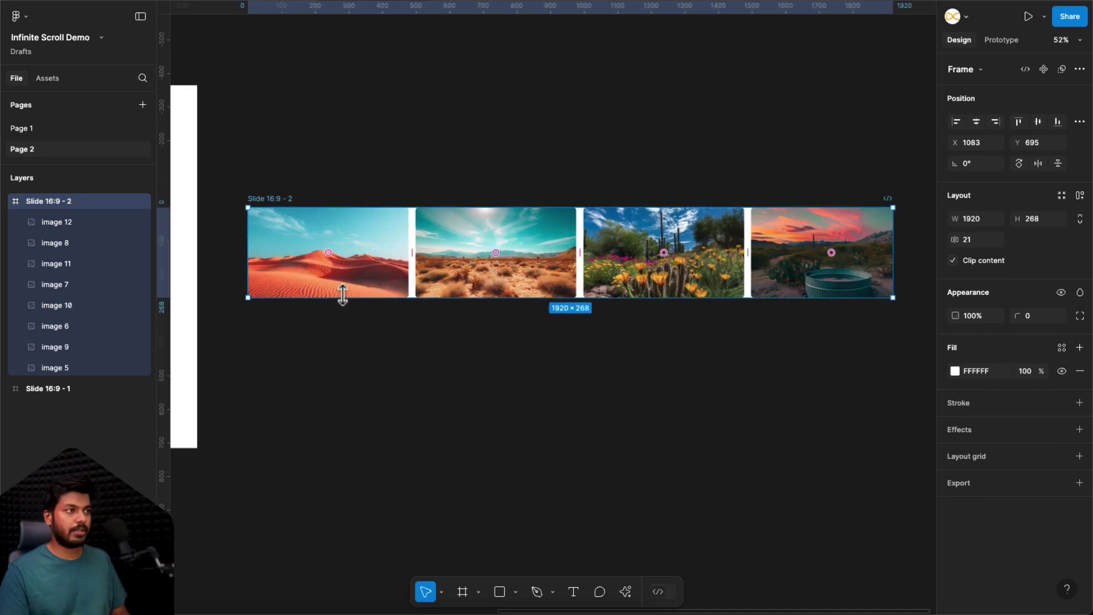
drag(283, 202, 277, 82)
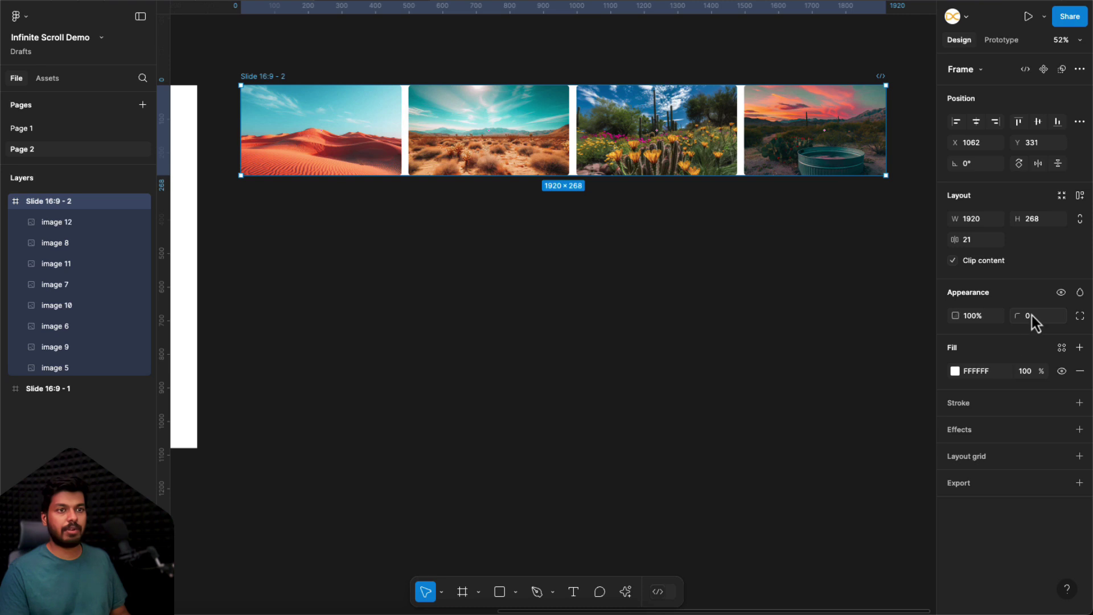
Remove the white fill from Slide 16:9 - 2 and turn off Clip content.
click(1080, 371)
scroll(884, 354, down, 2)
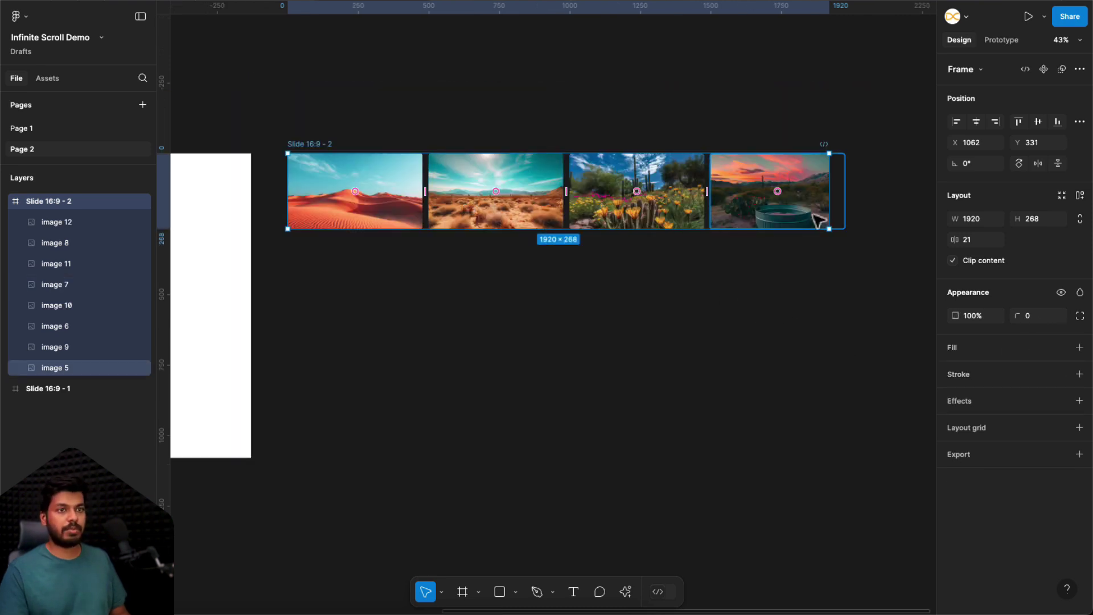
click(955, 268)
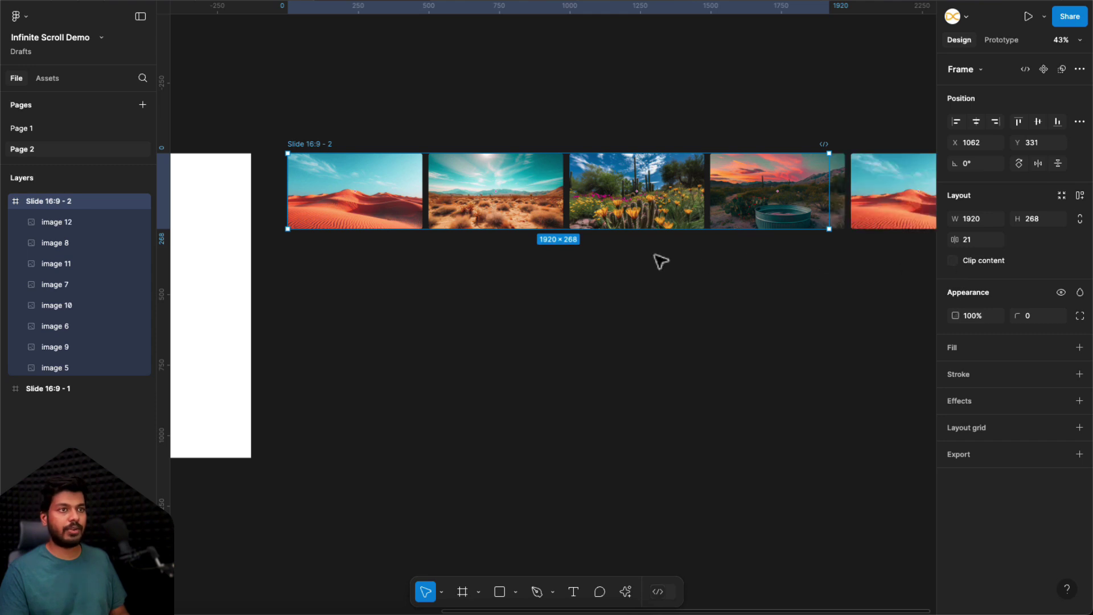
Duplicate the image strip frame Slide 16:9 - 2 directly below the original at Y 737.
scroll(797, 245, right, 4)
scroll(655, 330, down, 3)
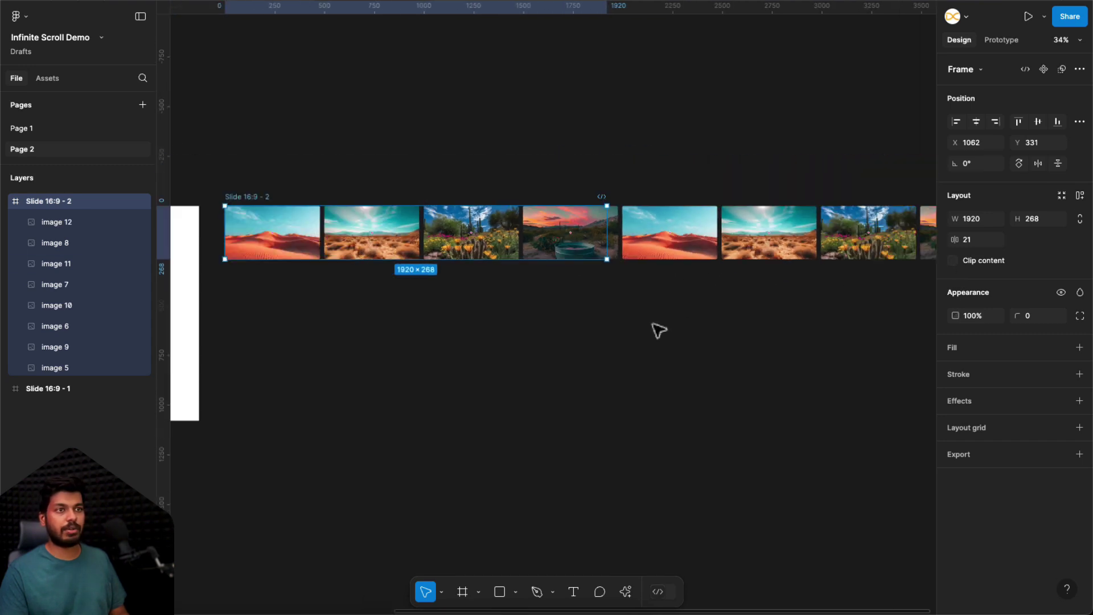
scroll(659, 330, left, 1)
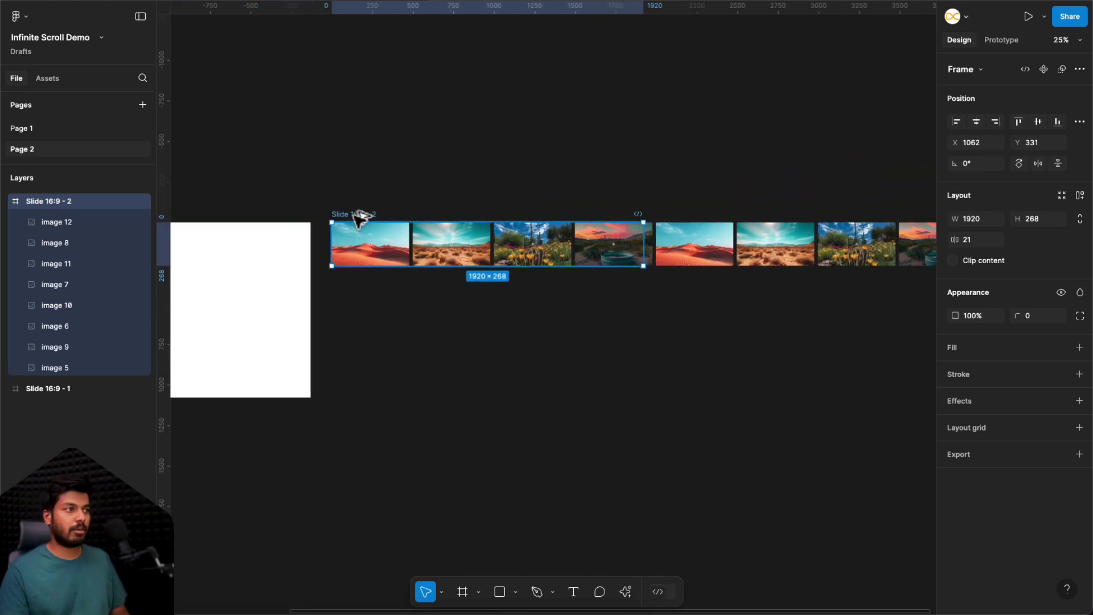
drag(358, 222, 357, 288)
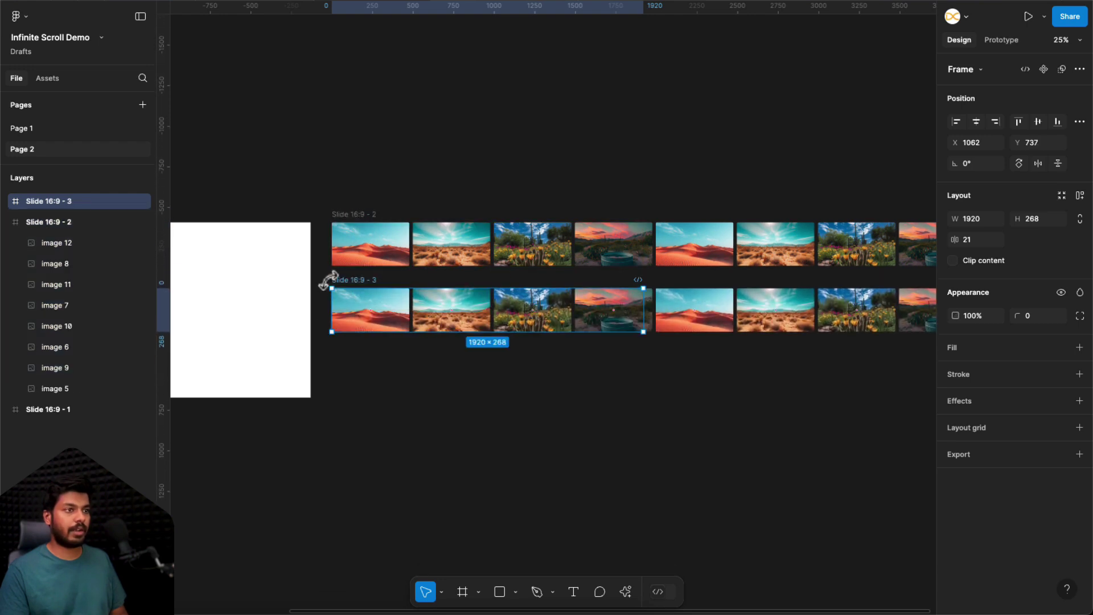
Shift all eight images in Slide 16:9 - 3 left until the fifth image, the second red-dunes picture, lines up with the frame's left edge.
key(Return)
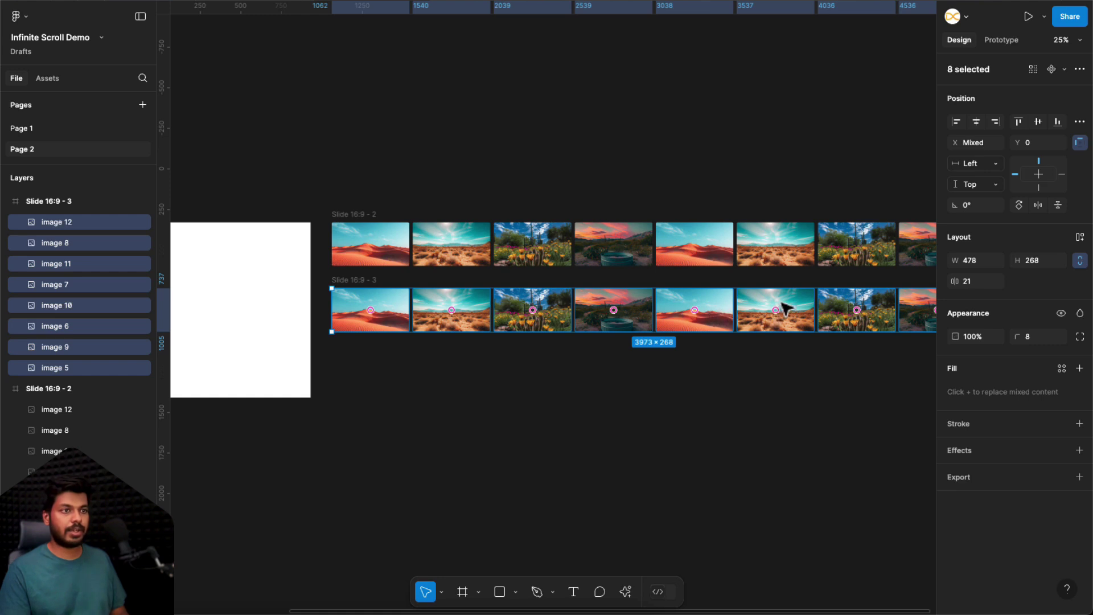
drag(784, 308, 480, 322)
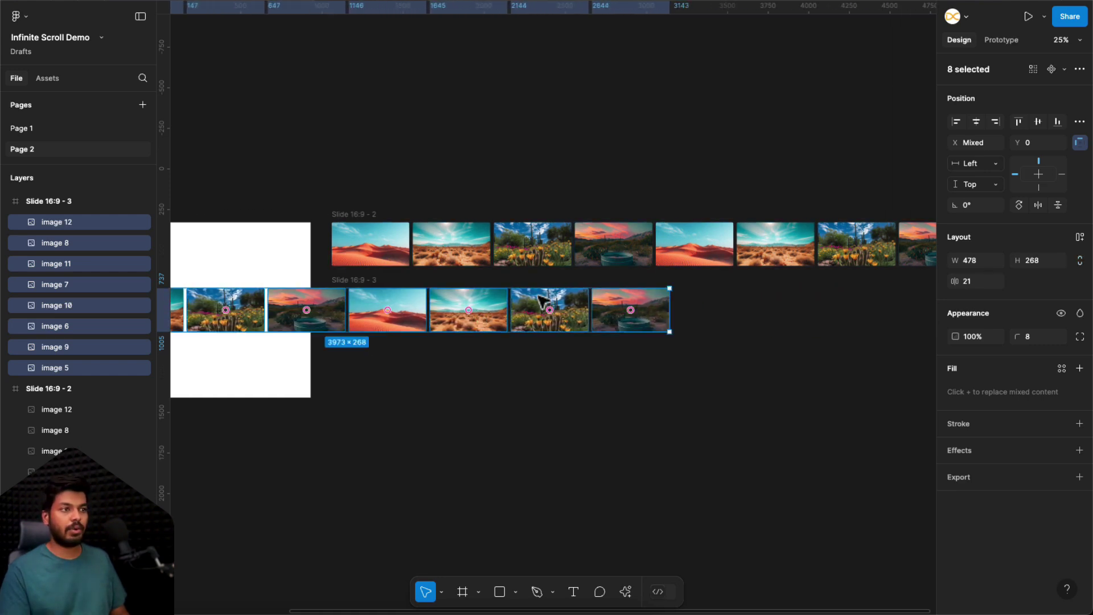
drag(539, 296, 511, 297)
scroll(358, 272, up, 3)
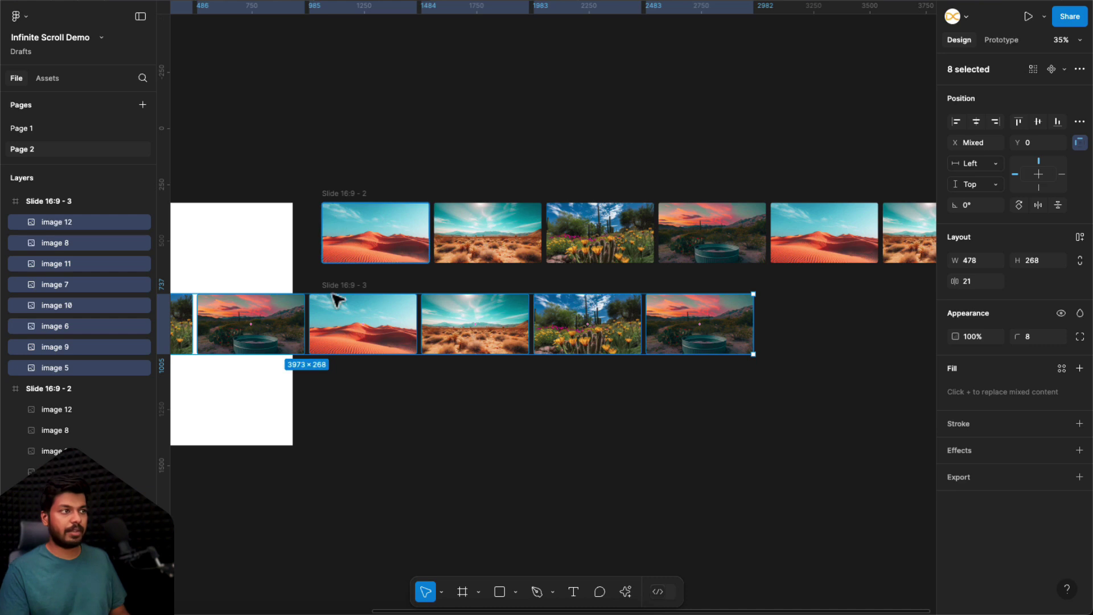
scroll(340, 263, up, 5)
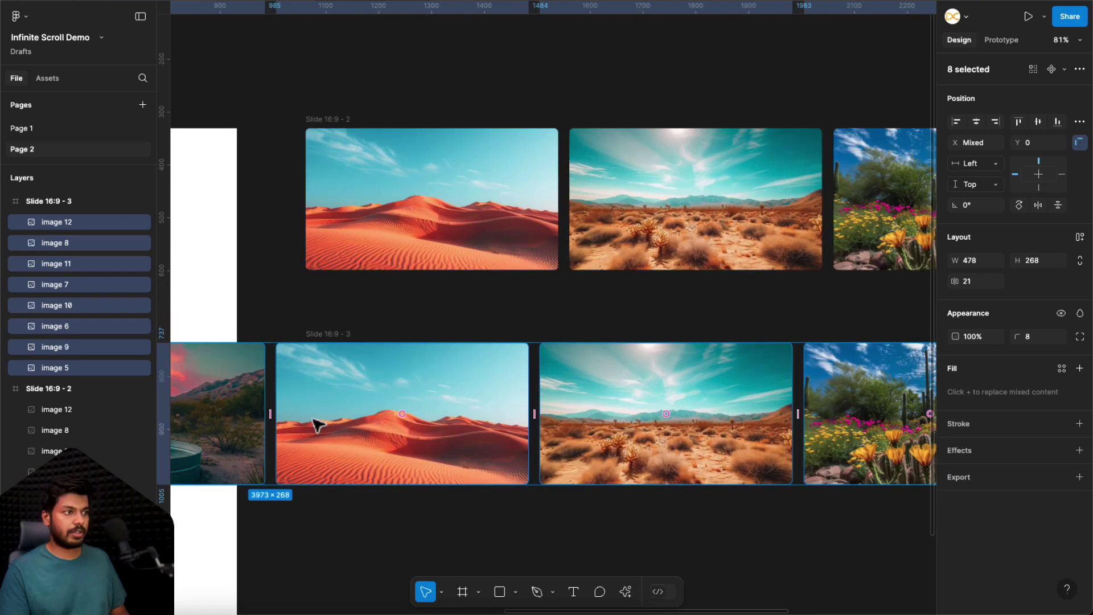
drag(307, 378, 336, 377)
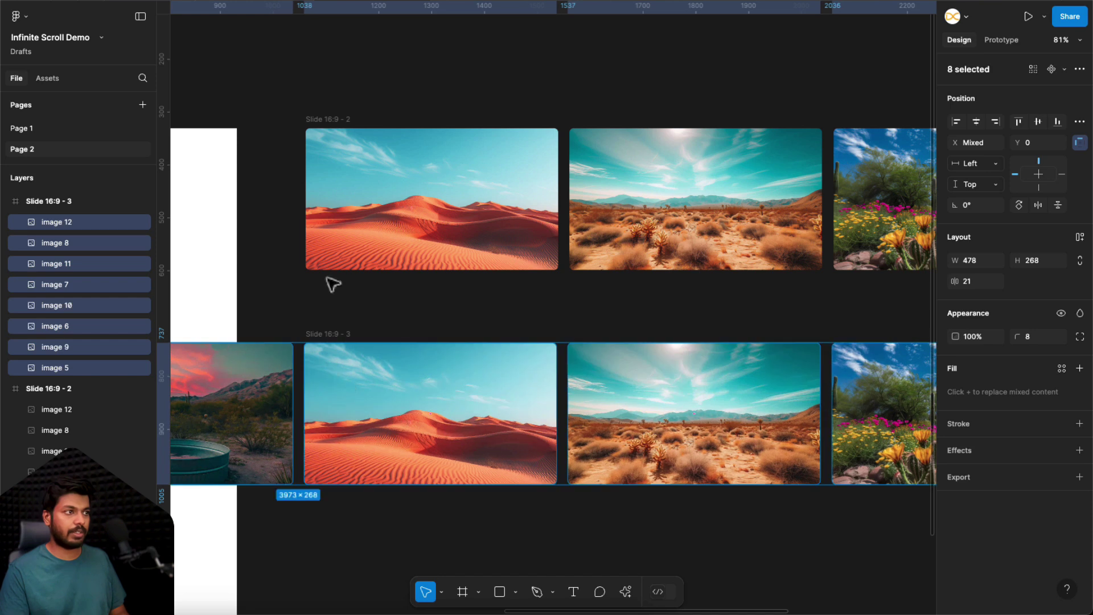
scroll(328, 313, up, 5)
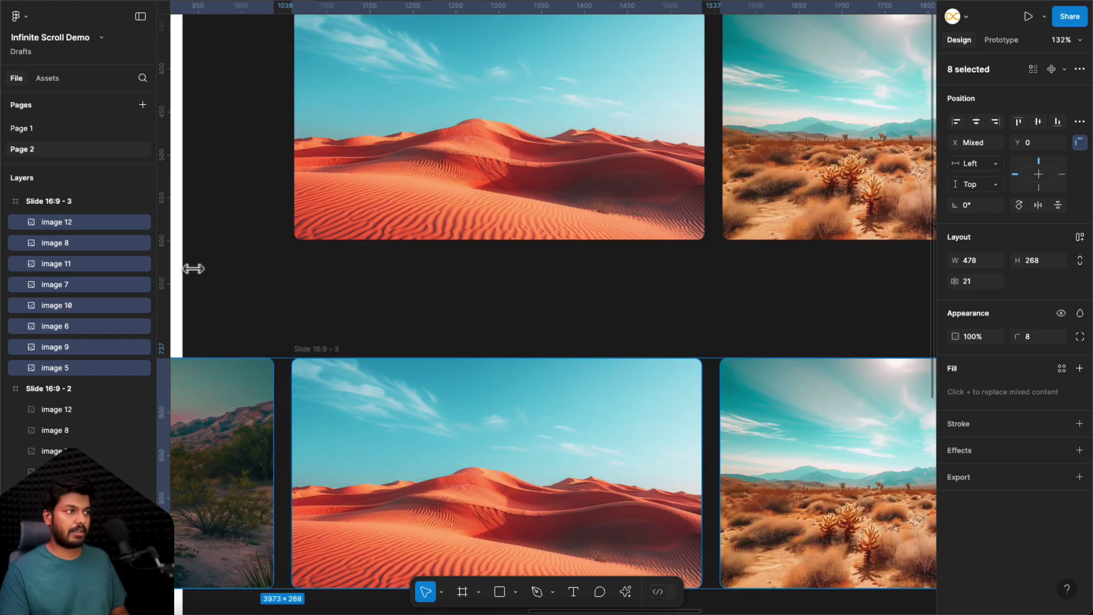
drag(193, 269, 297, 267)
scroll(291, 406, up, 8)
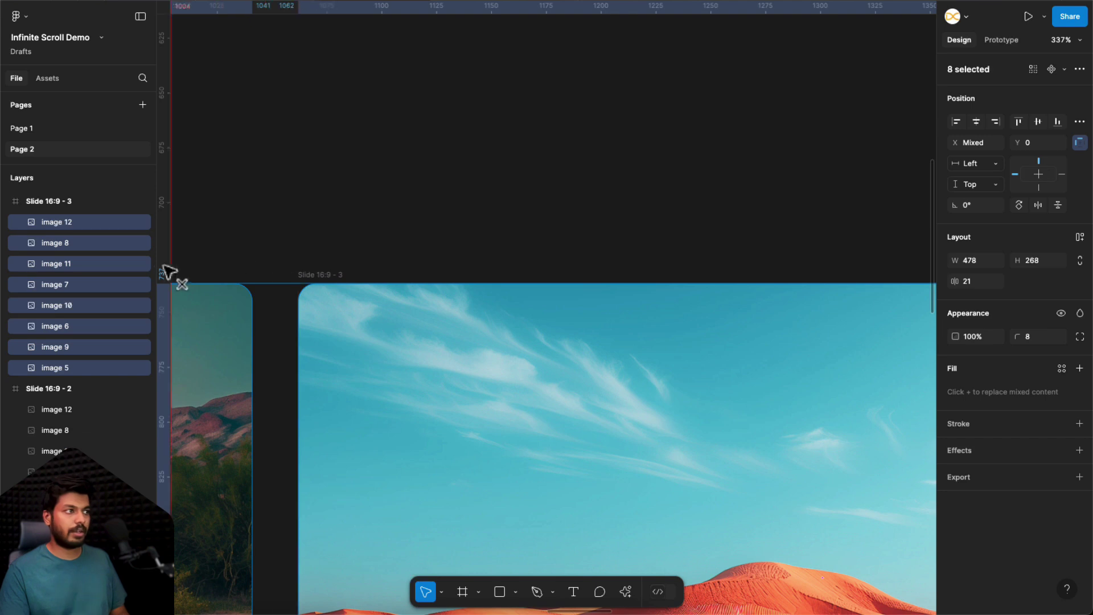
click(305, 235)
scroll(305, 236, down, 8)
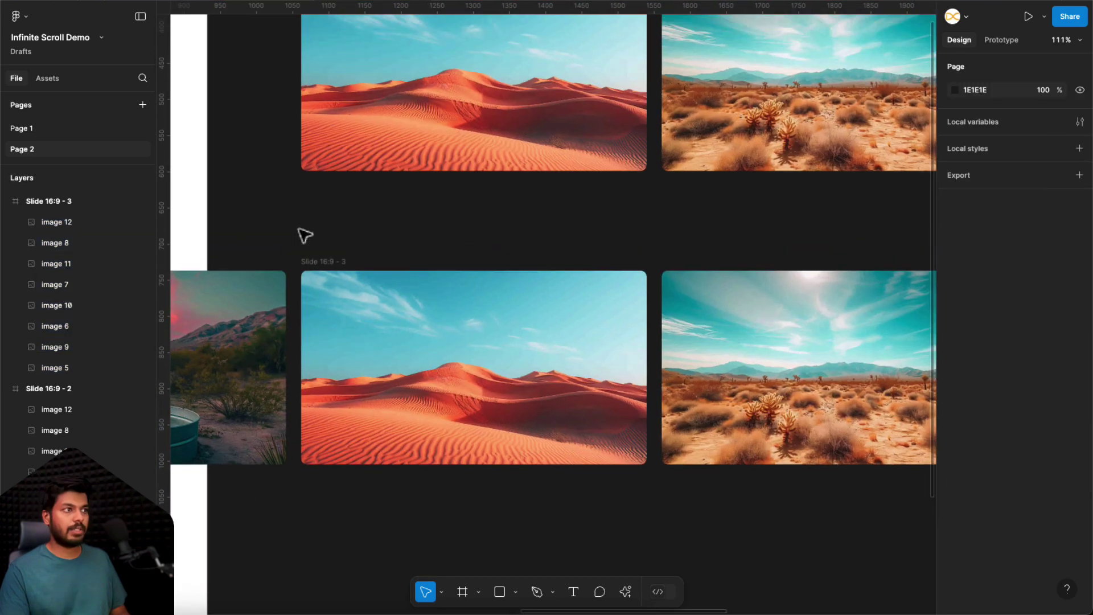
scroll(332, 187, up, 3)
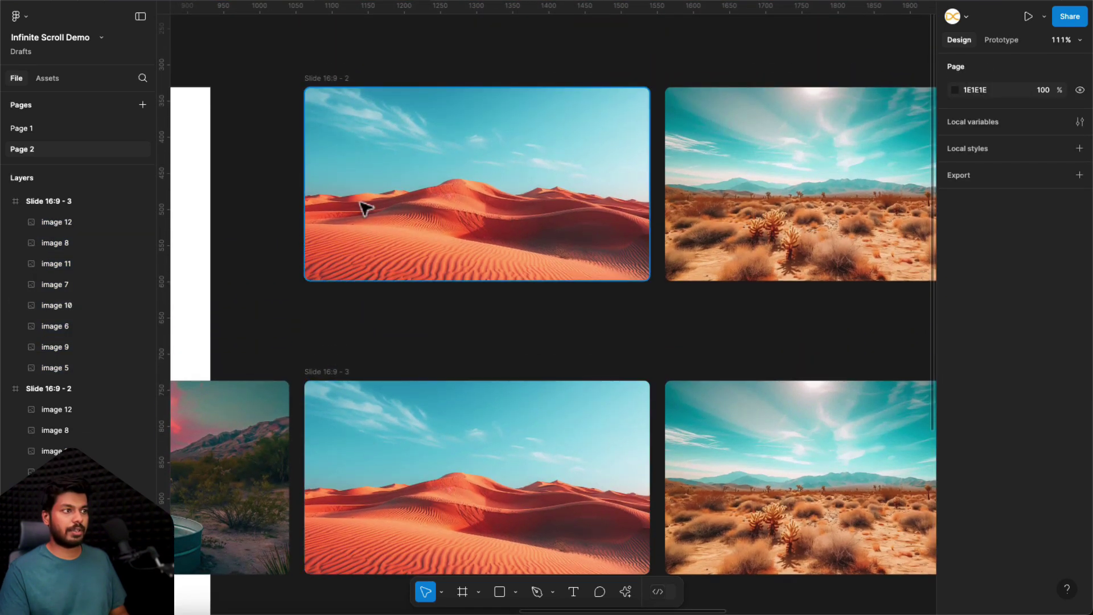
Turn on Clip content for both strip frames, Slide 16:9 - 2 and Slide 16:9 - 3.
scroll(370, 424, down, 6)
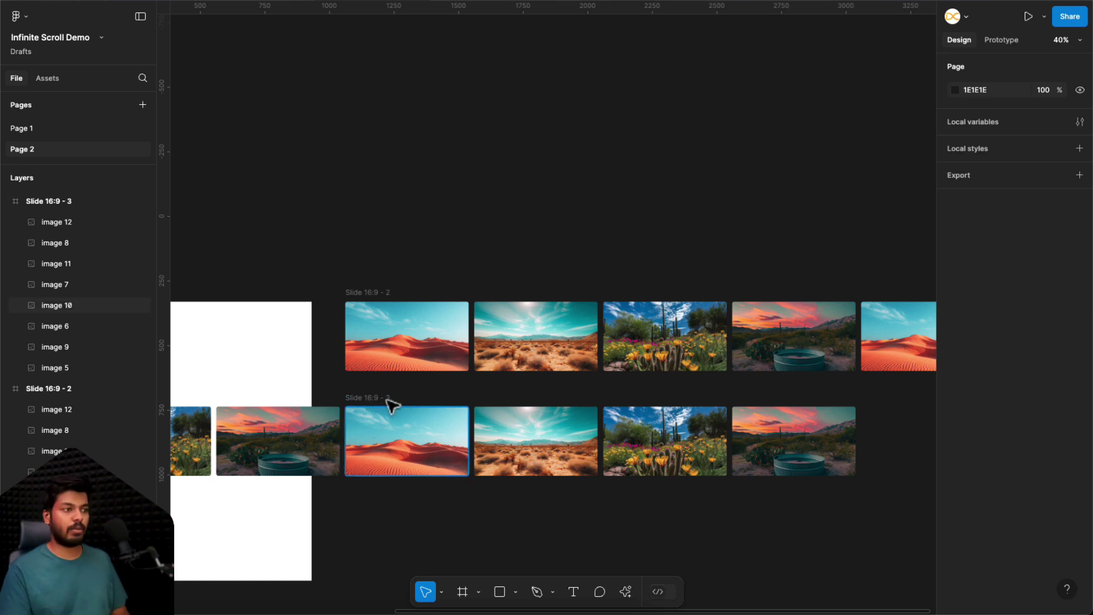
scroll(428, 394, right, 3)
scroll(428, 394, down, 1)
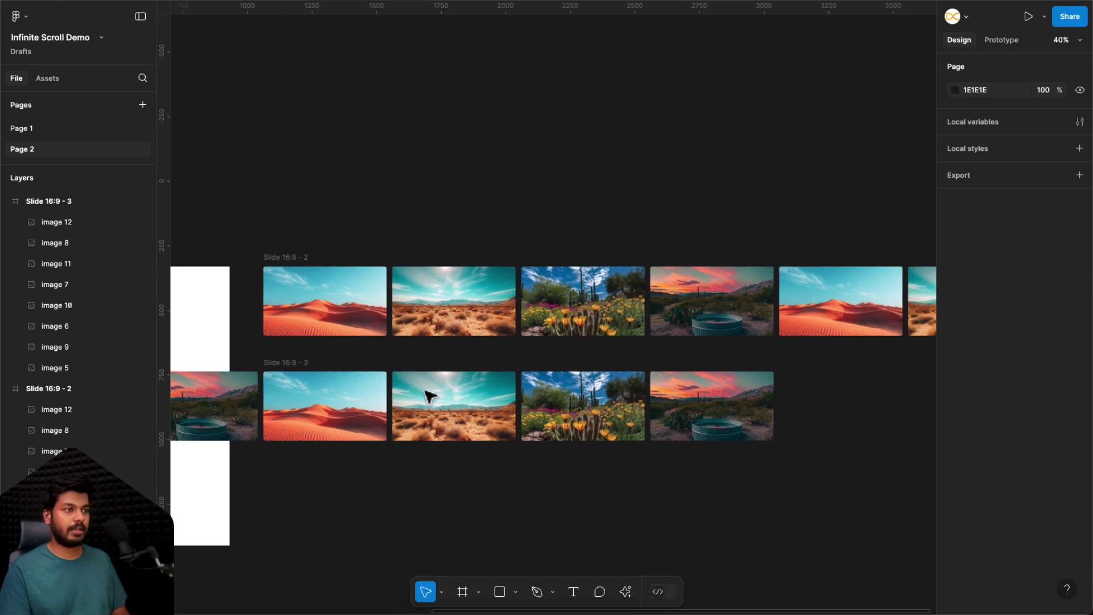
click(273, 254)
click(954, 262)
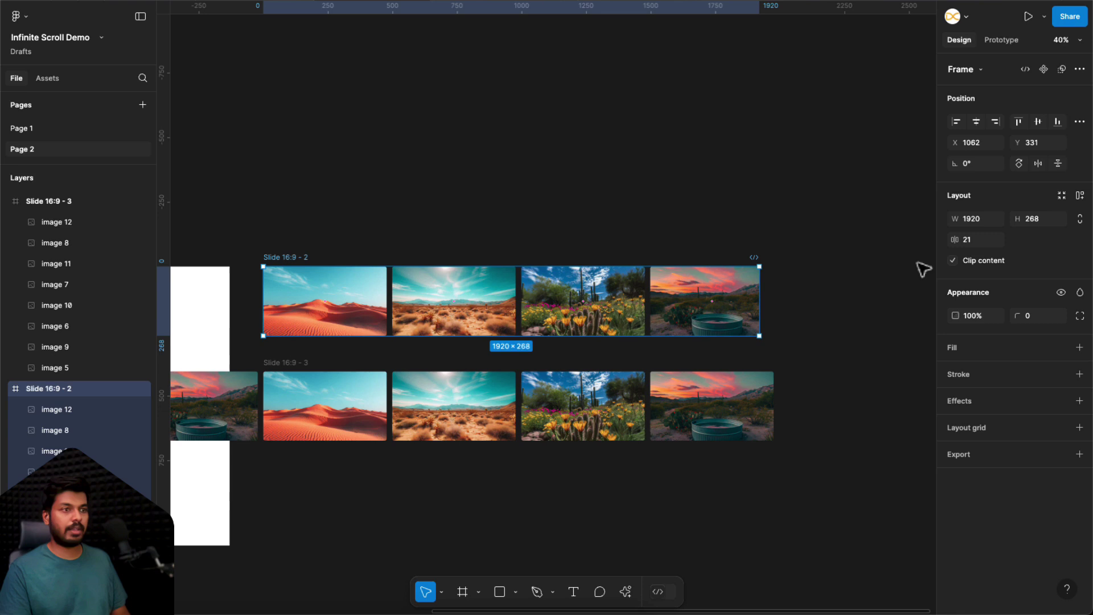
click(281, 364)
click(954, 261)
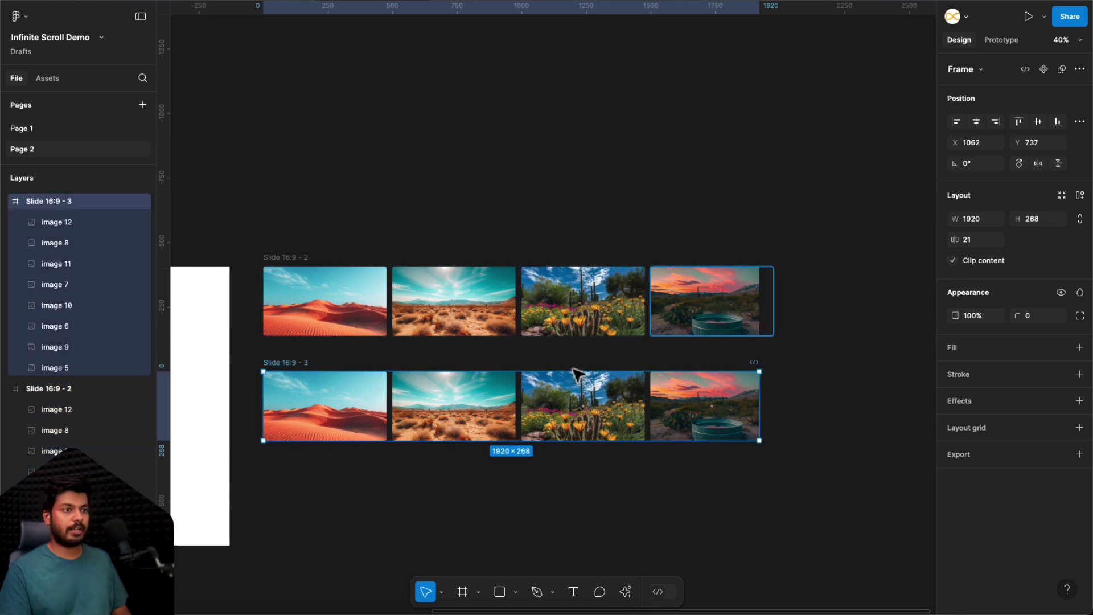
Combine the frames Slide 16:9 - 2 and Slide 16:9 - 3 into one component set.
scroll(740, 370, left, 2)
scroll(741, 370, down, 1)
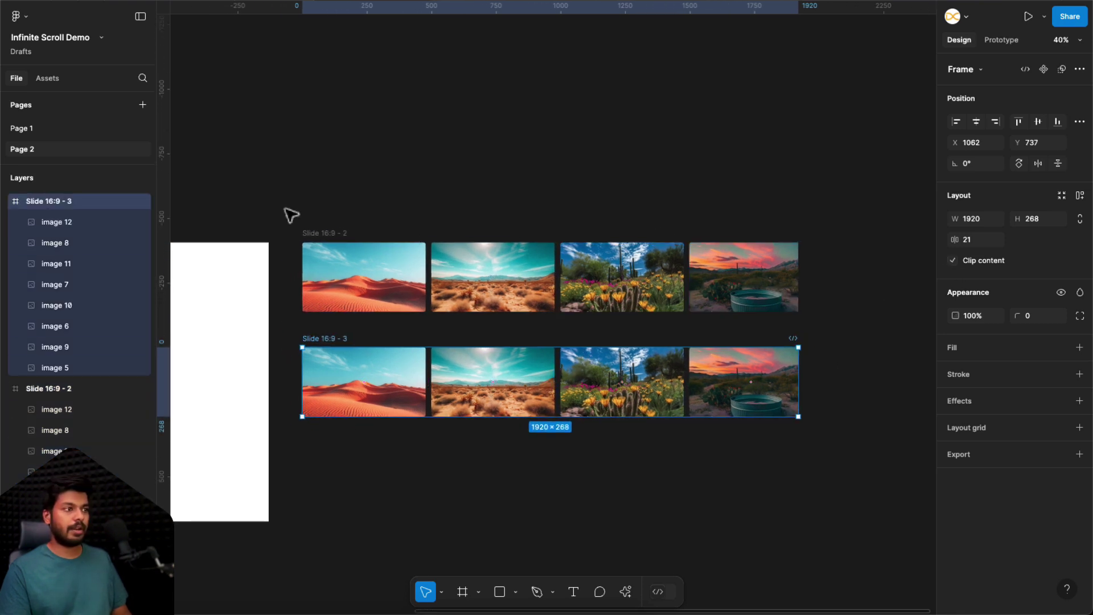
drag(289, 215, 854, 467)
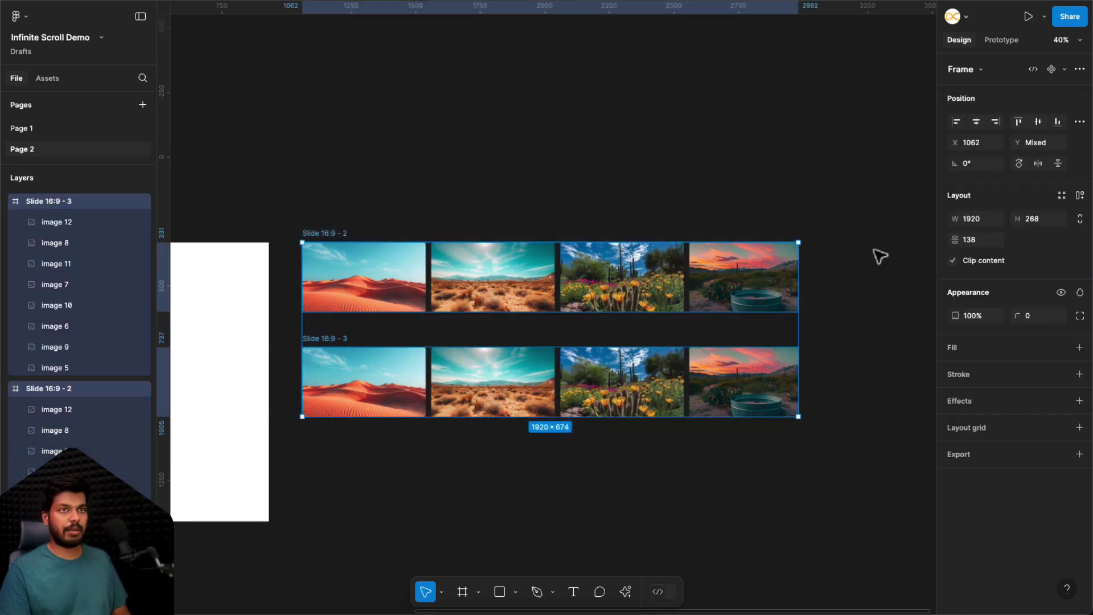
click(1080, 69)
key(Escape)
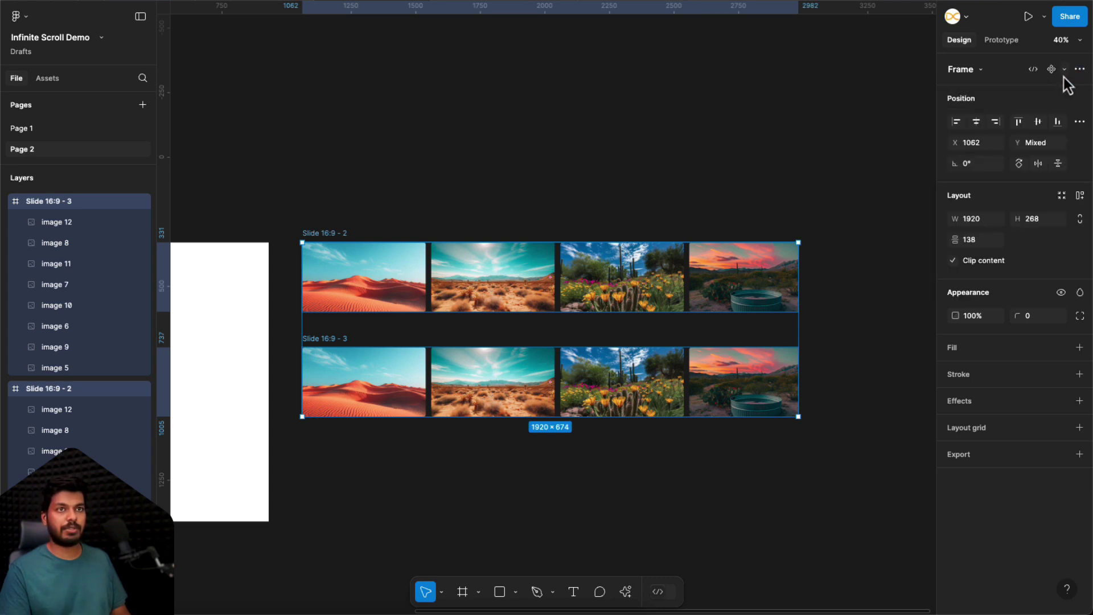
click(1064, 70)
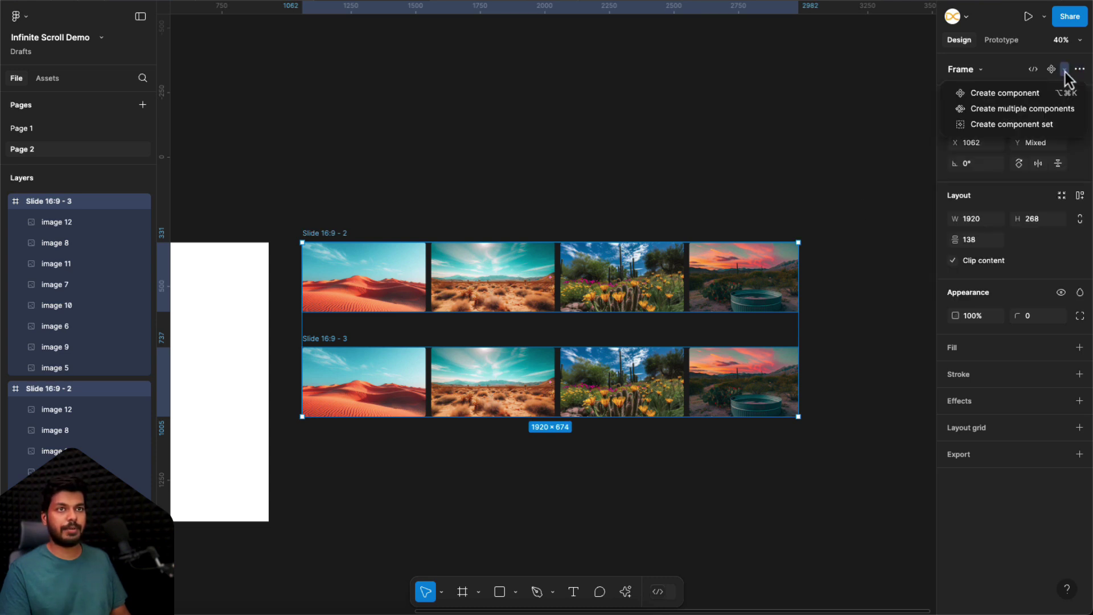
click(1020, 125)
click(385, 304)
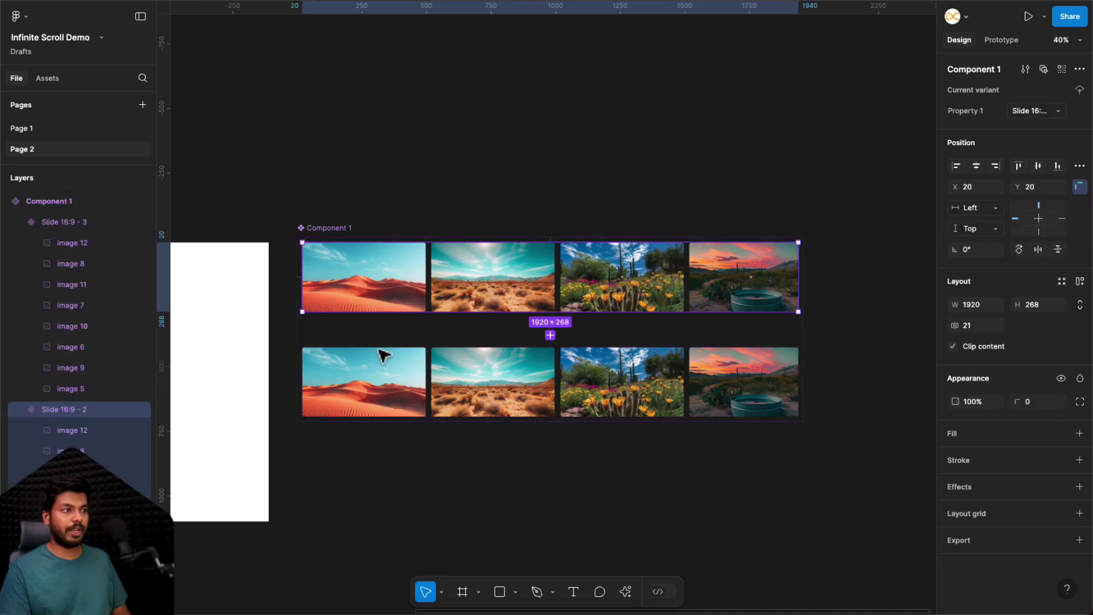
click(379, 380)
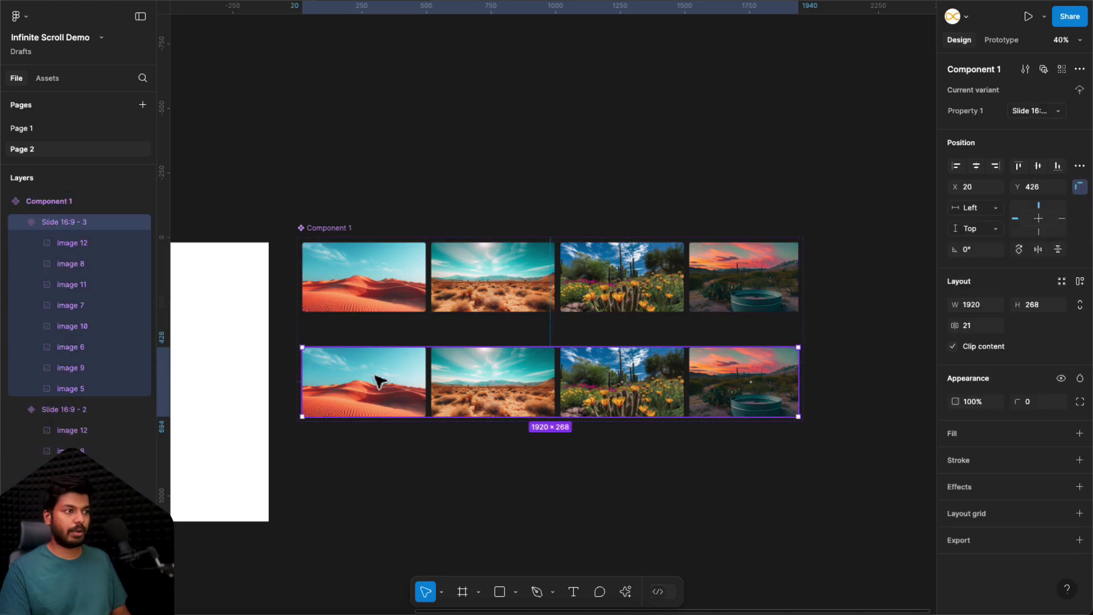
click(391, 305)
click(395, 383)
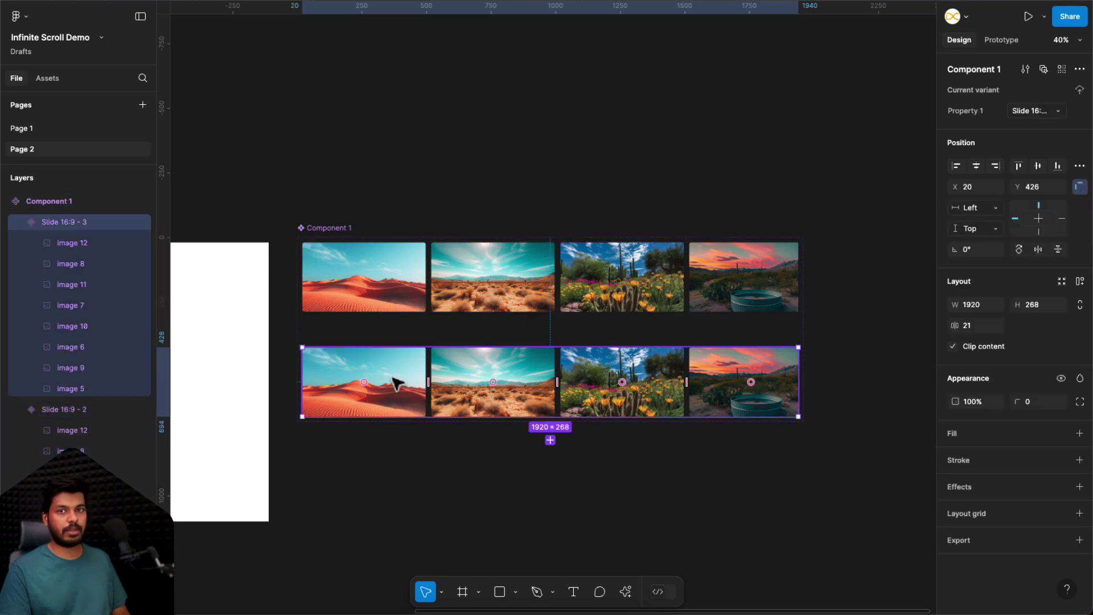
click(770, 210)
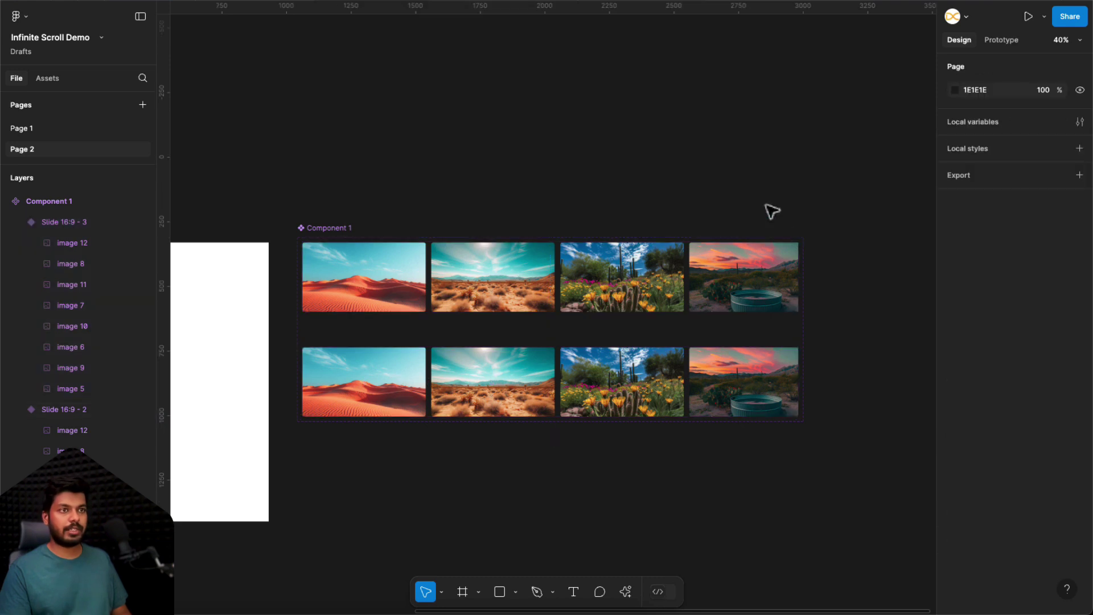
Create a prototype connection from the upper variant Slide 16:9 - 2 to the lower variant Slide 16:9 - 3.
click(1009, 41)
click(537, 288)
scroll(537, 288, up, 5)
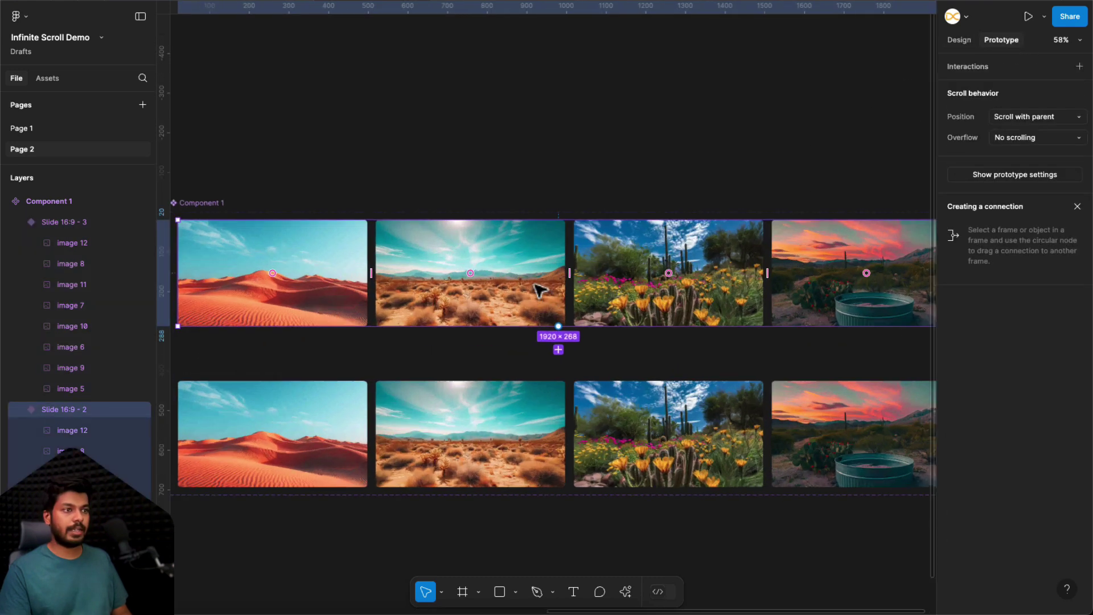
drag(561, 329, 599, 402)
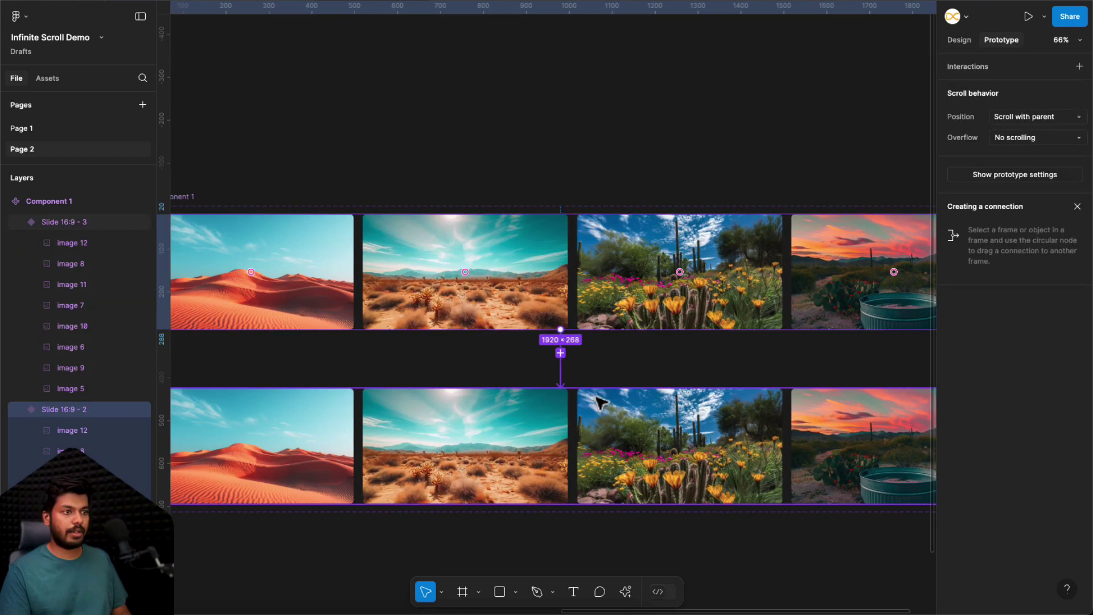
Set the new interaction's trigger to After delay with a delay of 1 ms.
scroll(599, 402, down, 3)
scroll(606, 364, up, 5)
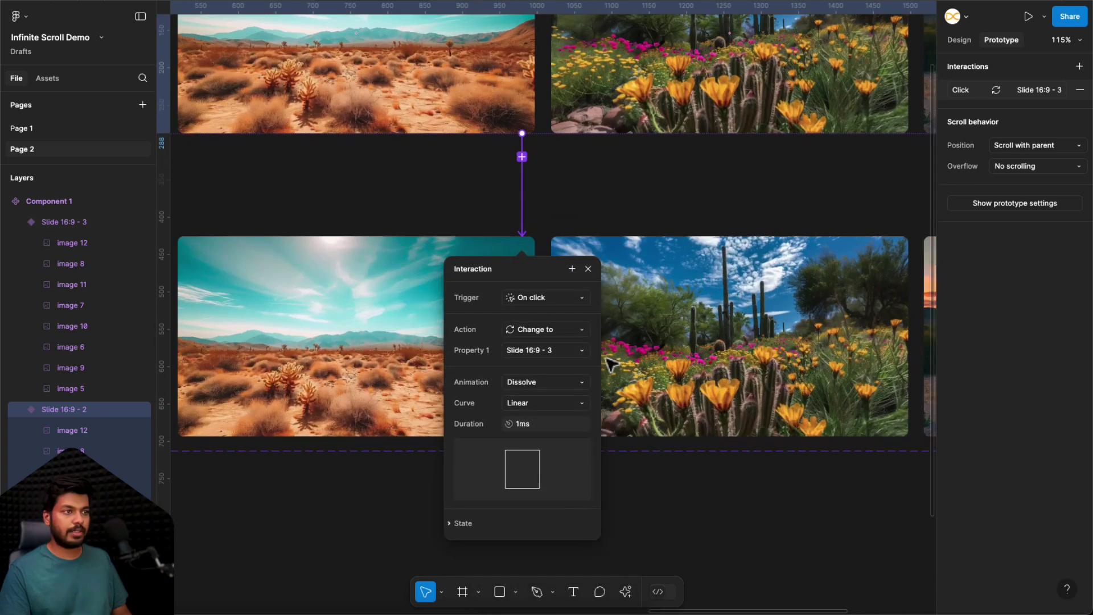
click(562, 299)
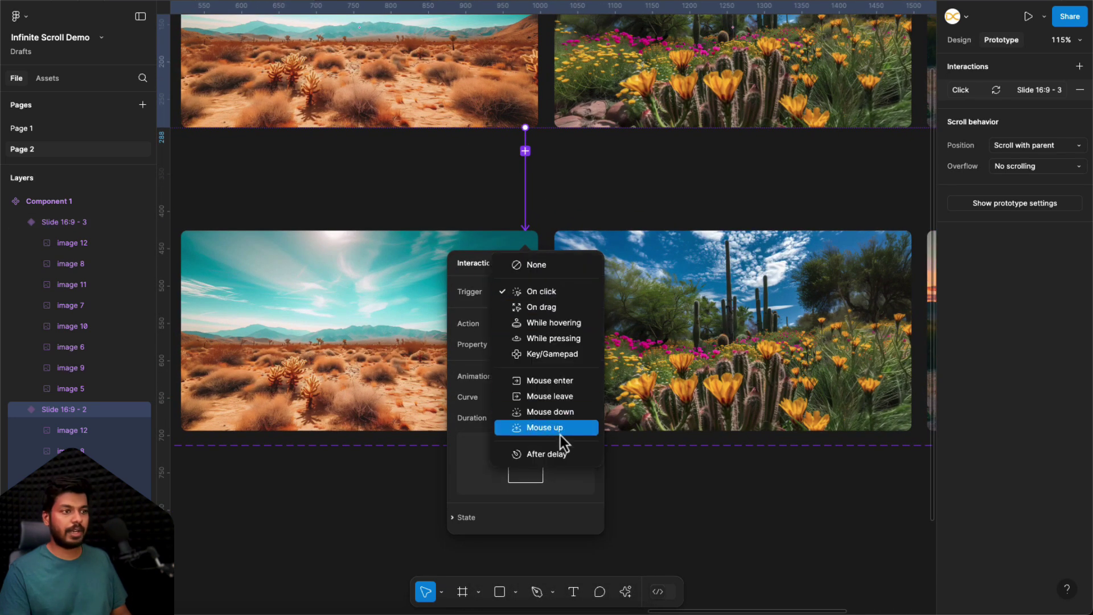
click(548, 454)
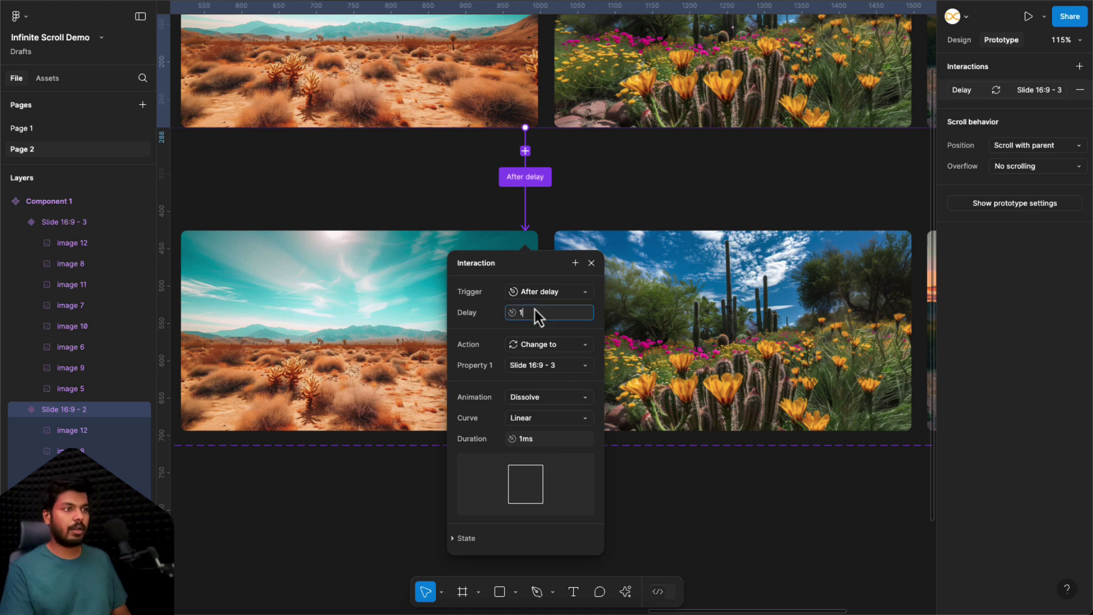
key(Return)
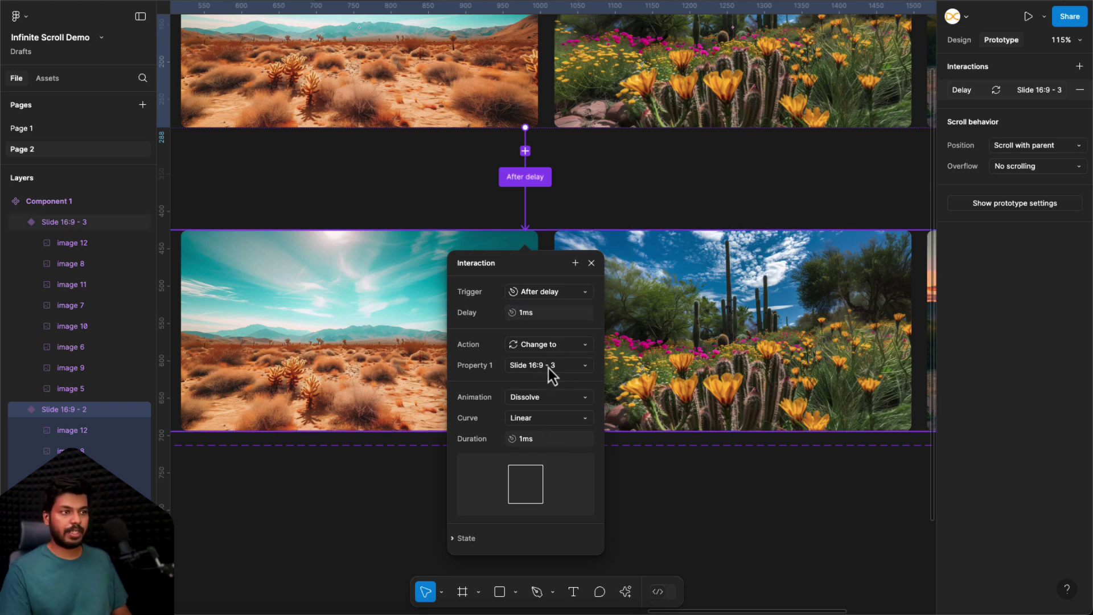
Set the interaction's animation to Smart animate with a duration of 6000 ms and close its settings.
click(552, 401)
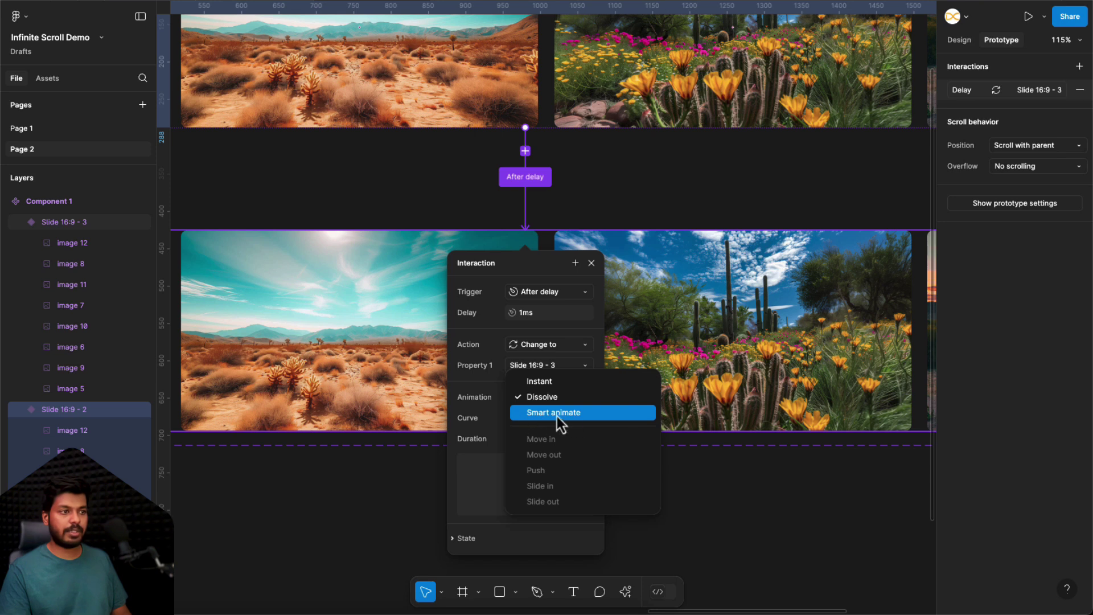
click(556, 414)
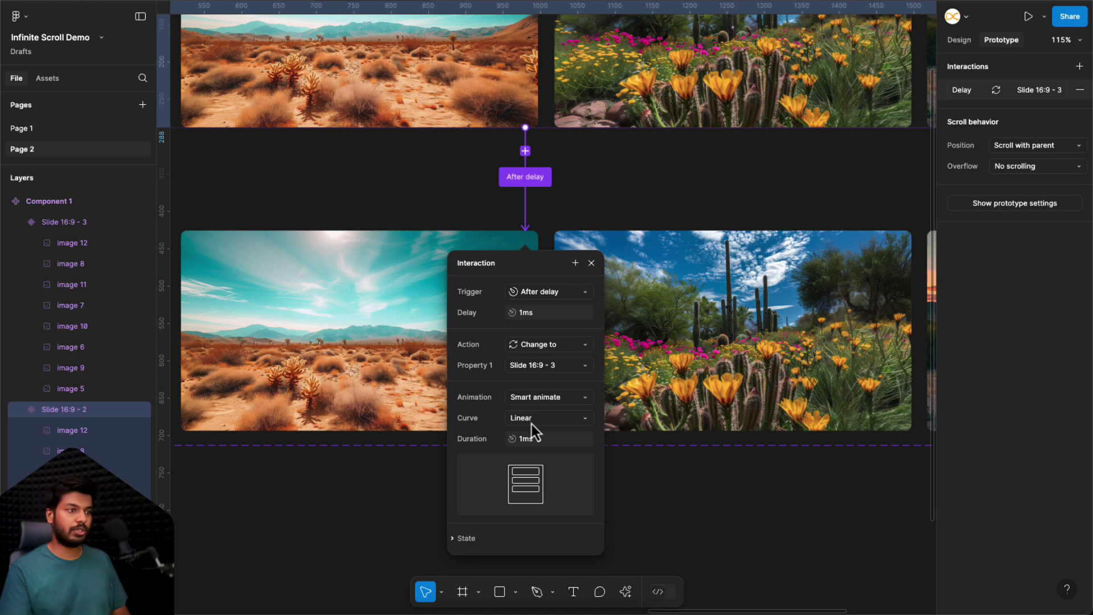
click(547, 445)
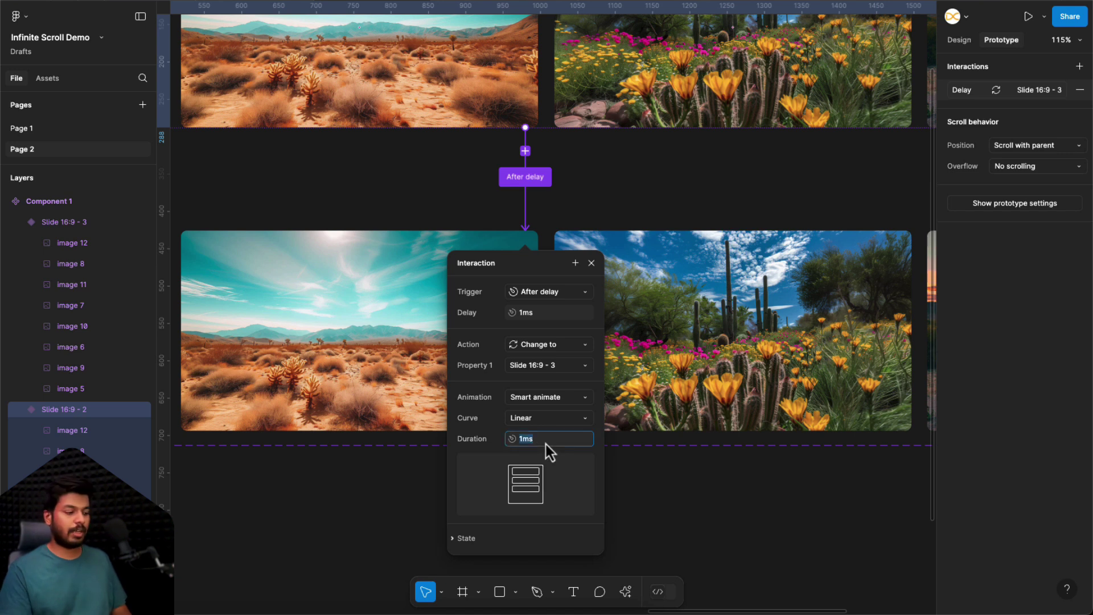
text(60)
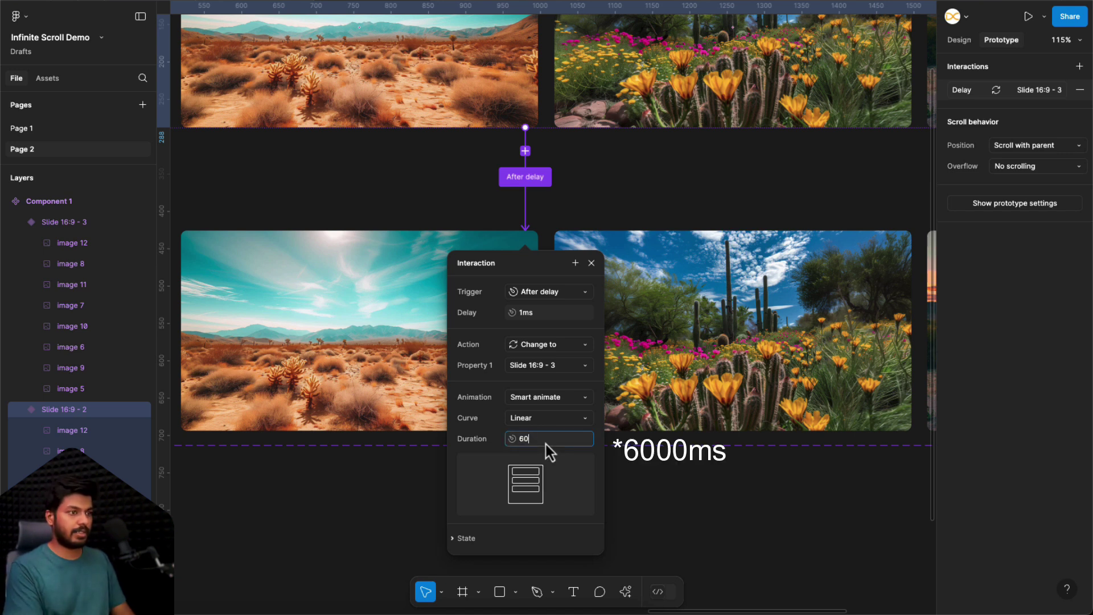
text(00)
key(Return)
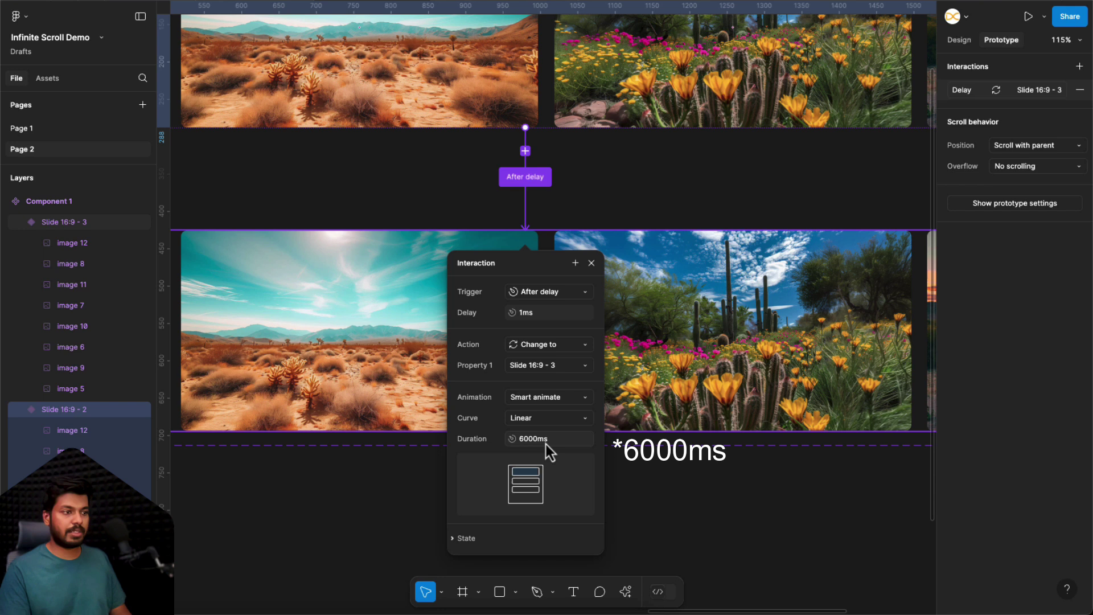
click(591, 263)
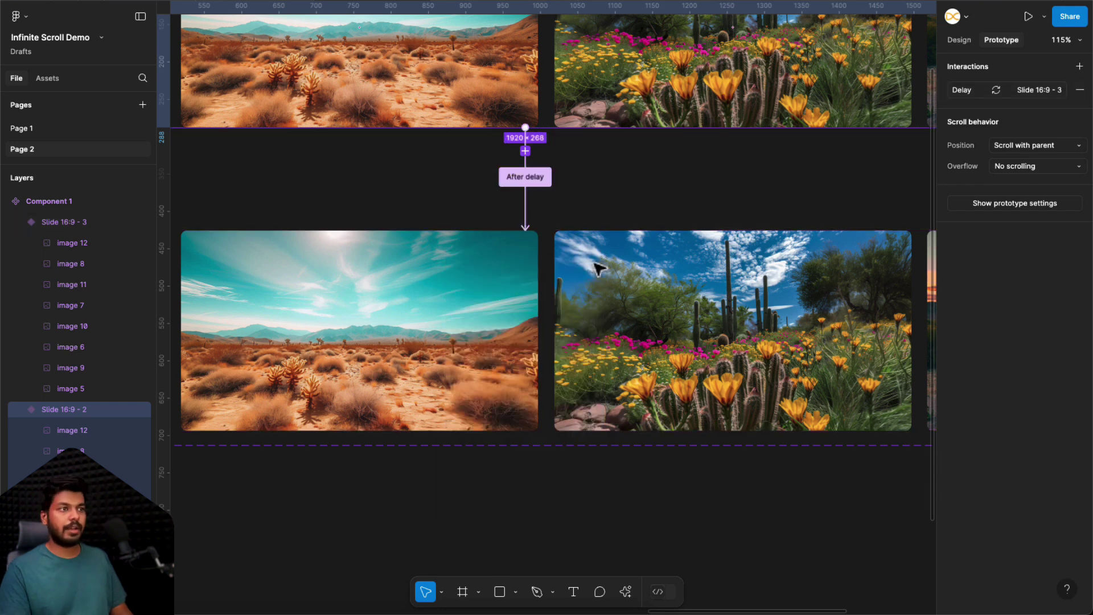
Create a return prototype connection from the lower variant Slide 16:9 - 3 to the upper variant Slide 16:9 - 2.
click(617, 261)
scroll(619, 262, down, 2)
scroll(619, 263, down, 1)
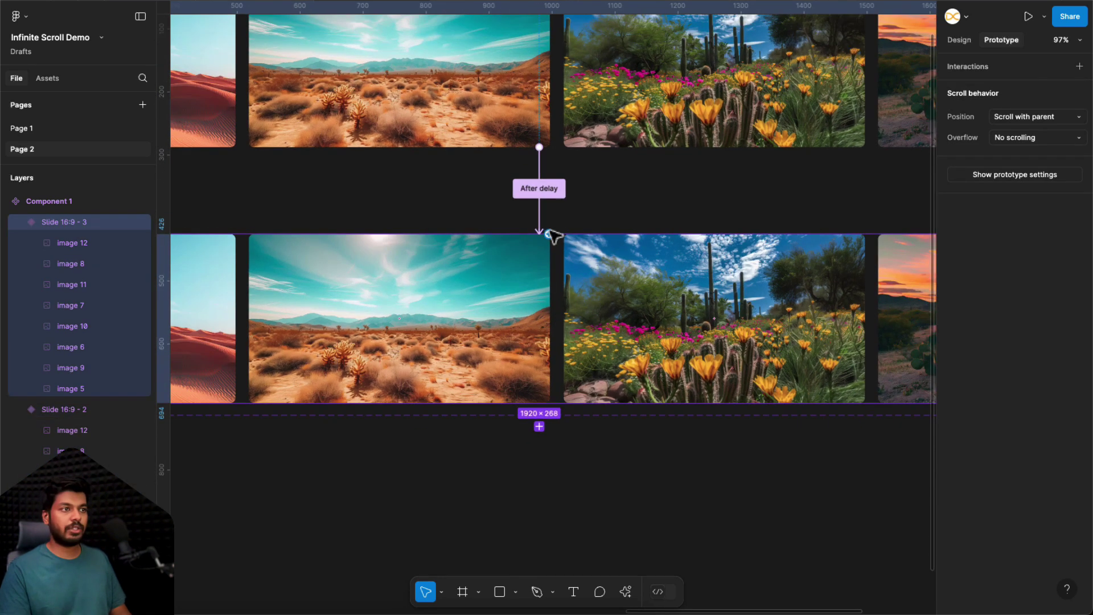
drag(549, 232, 612, 145)
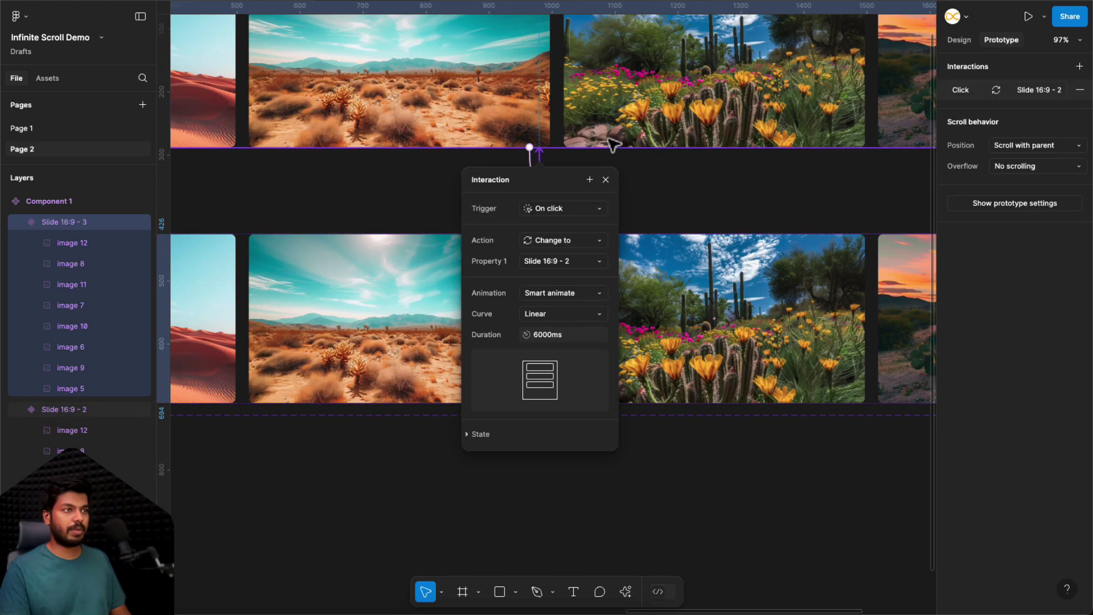
Set the return interaction's trigger to After delay with a delay of 1 ms.
click(574, 211)
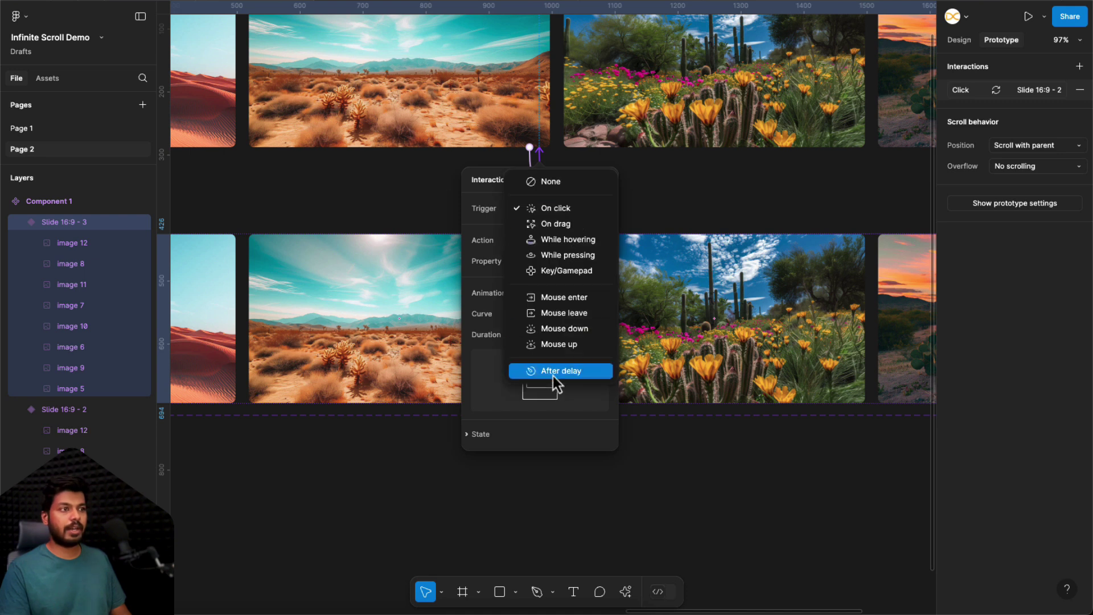
click(561, 370)
click(552, 230)
text(1)
key(Return)
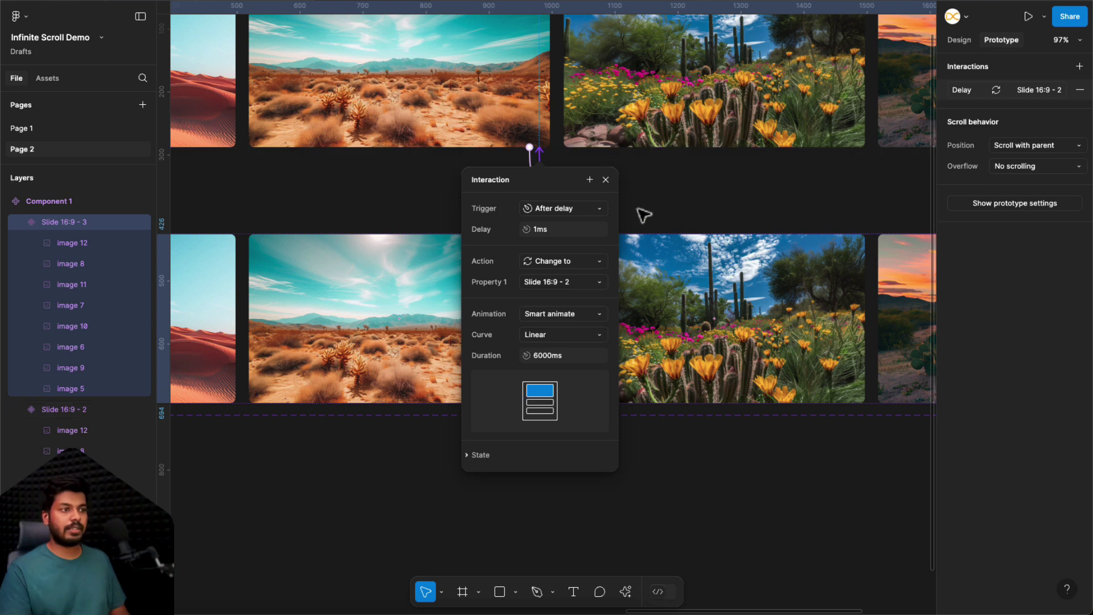
Change the return interaction's animation to Instant and close its settings.
click(561, 314)
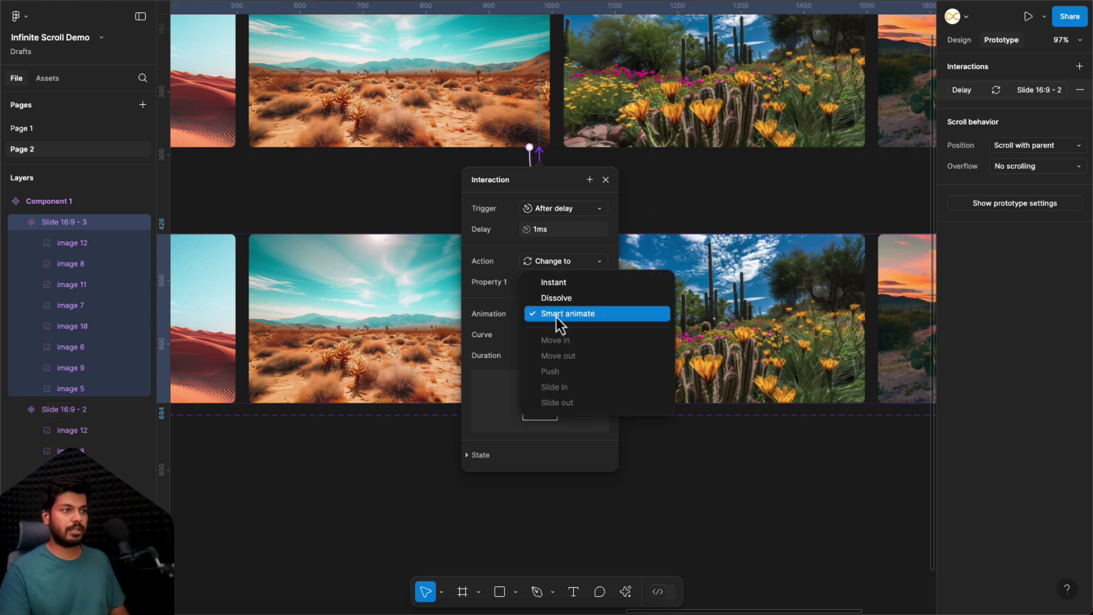
click(556, 290)
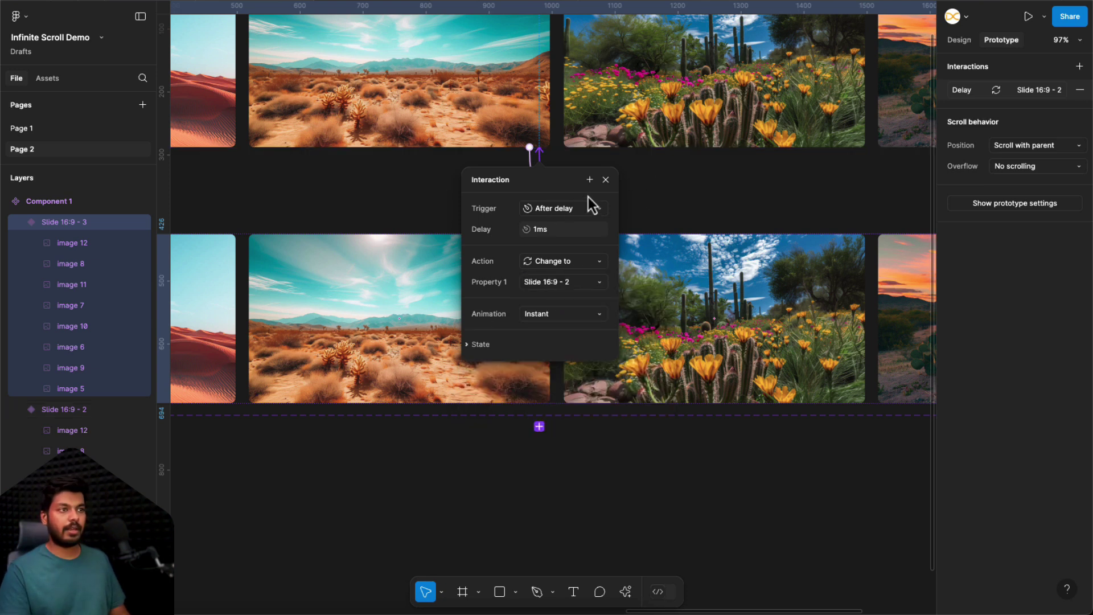
scroll(719, 302, down, 5)
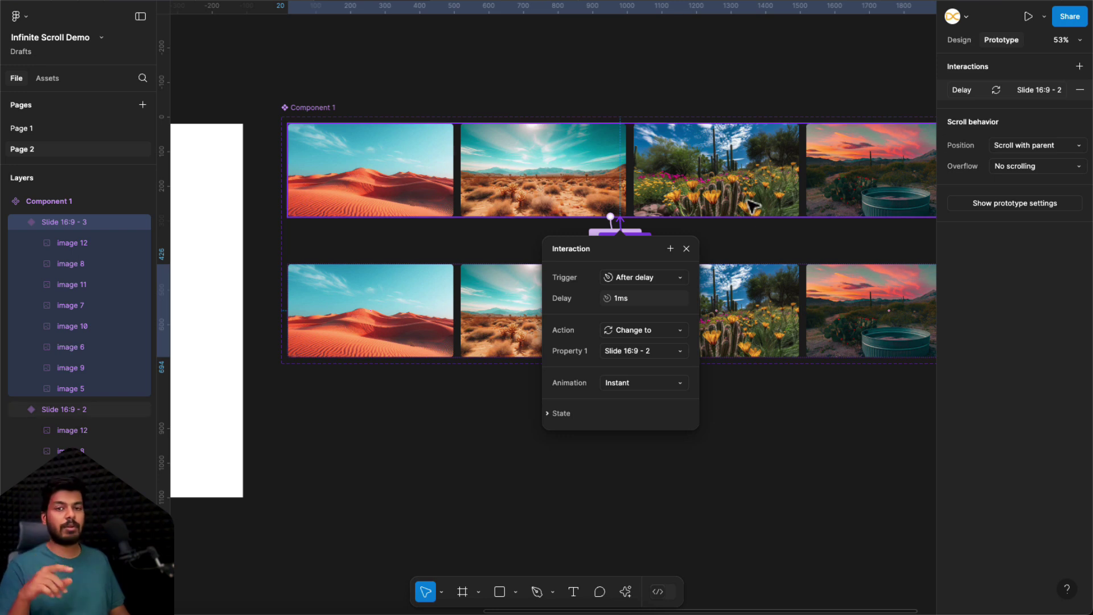
click(686, 248)
Place a copy of the upper carousel variant as an instance across the middle of the white Slide 16:9 - 1 frame, spanning its full width.
scroll(525, 281, down, 3)
scroll(524, 286, left, 5)
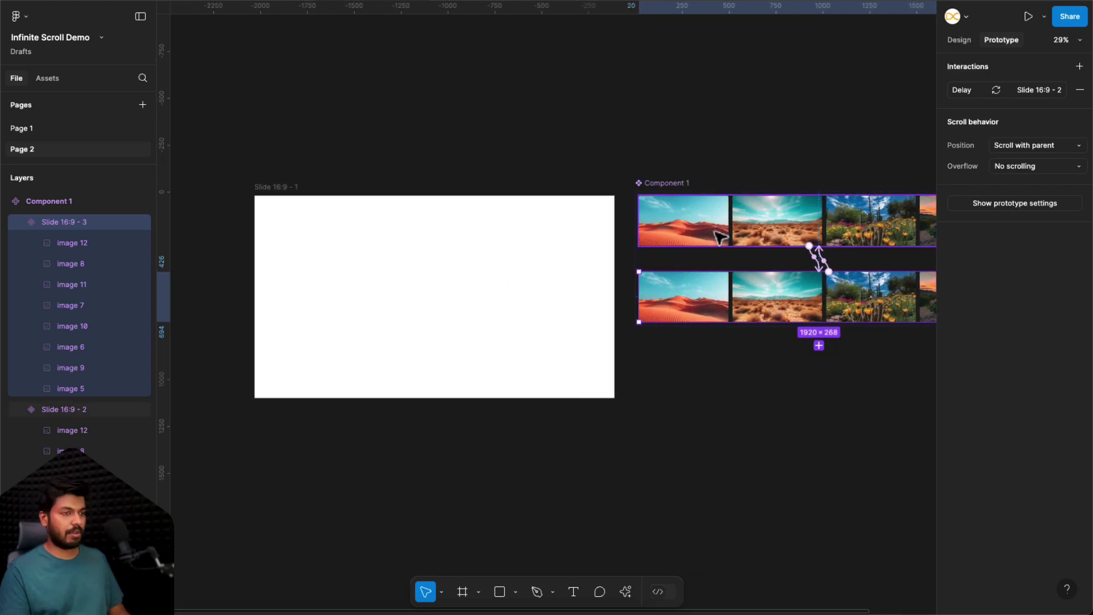
key(alt)
drag(763, 230, 378, 305)
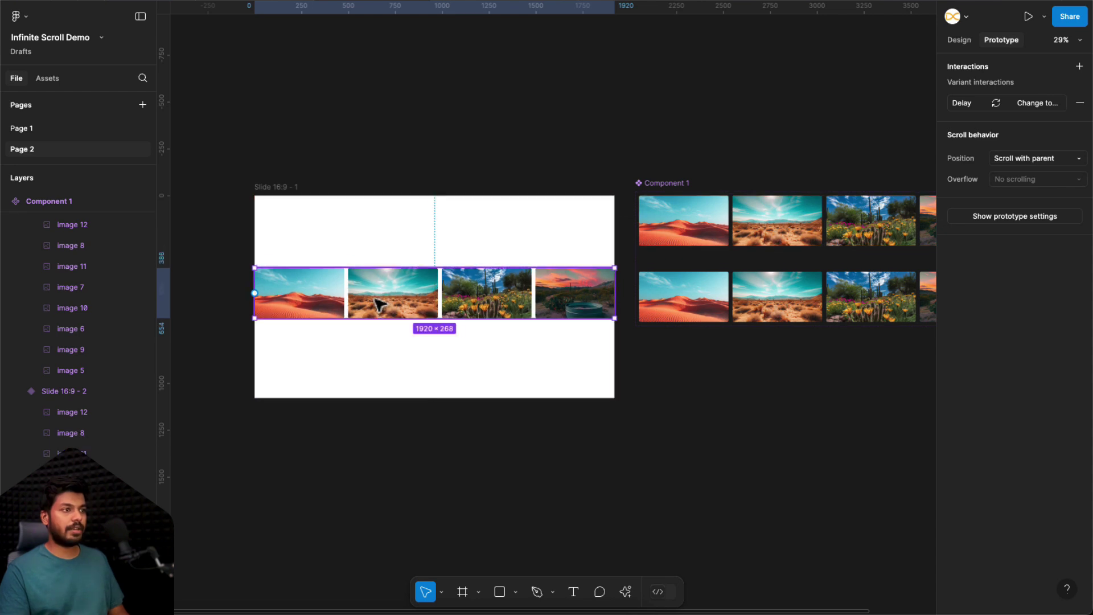
Run the prototype preview from the Slide 16:9 - 1 frame.
click(288, 187)
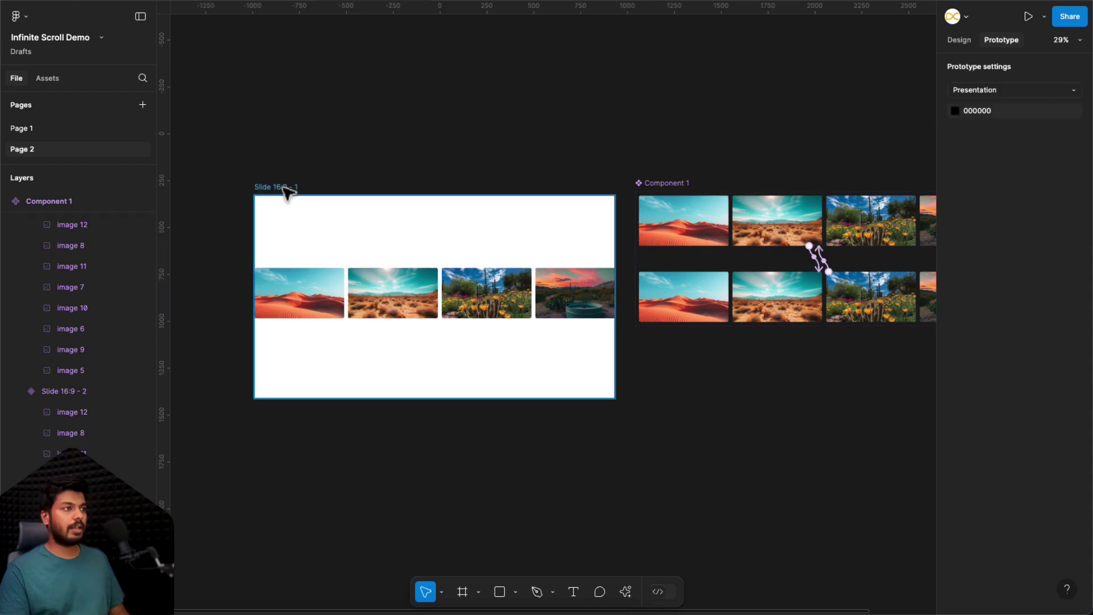
click(1027, 24)
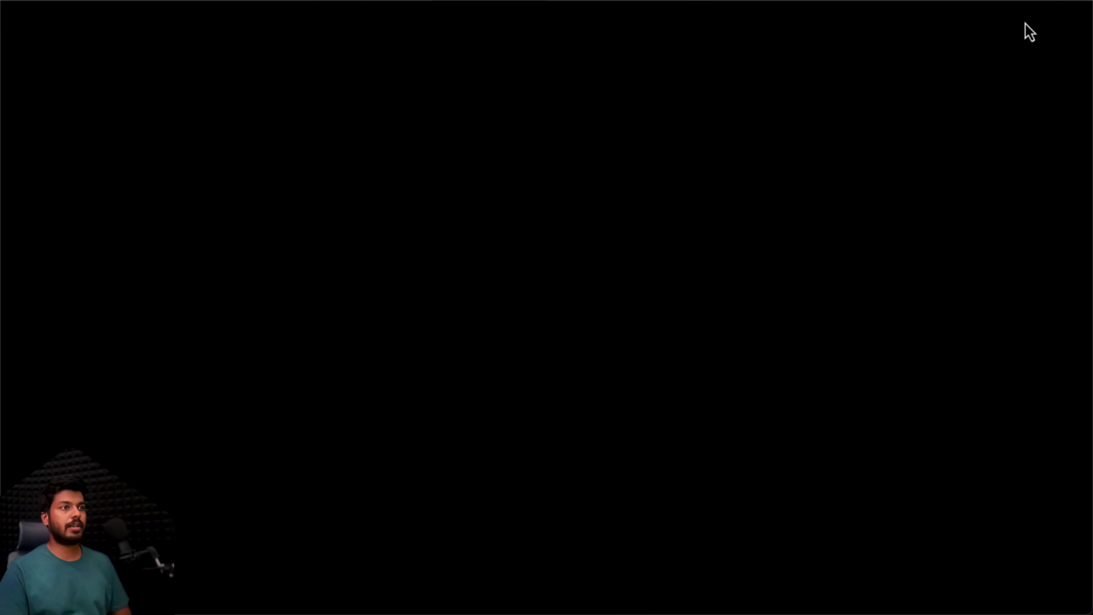